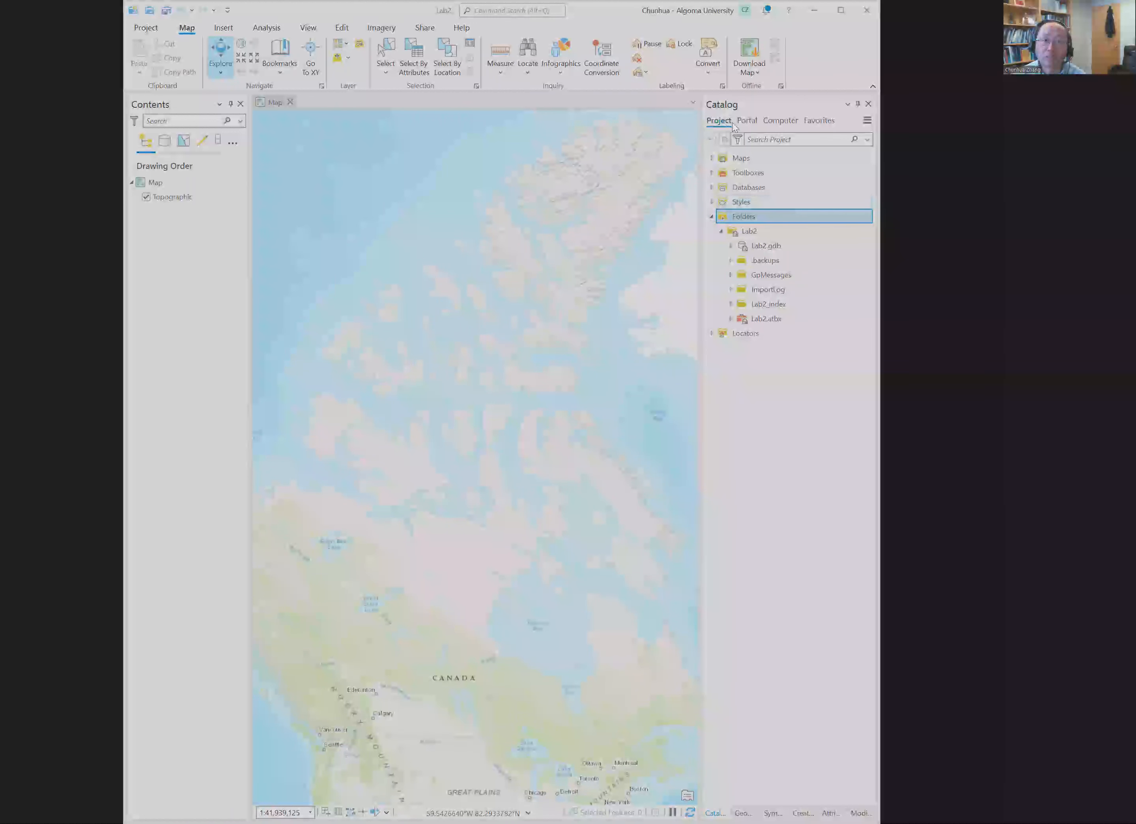
Step: Look through the computer's drives in the catalog, including those under This PC, and return to the project's contents
left_click(780, 120)
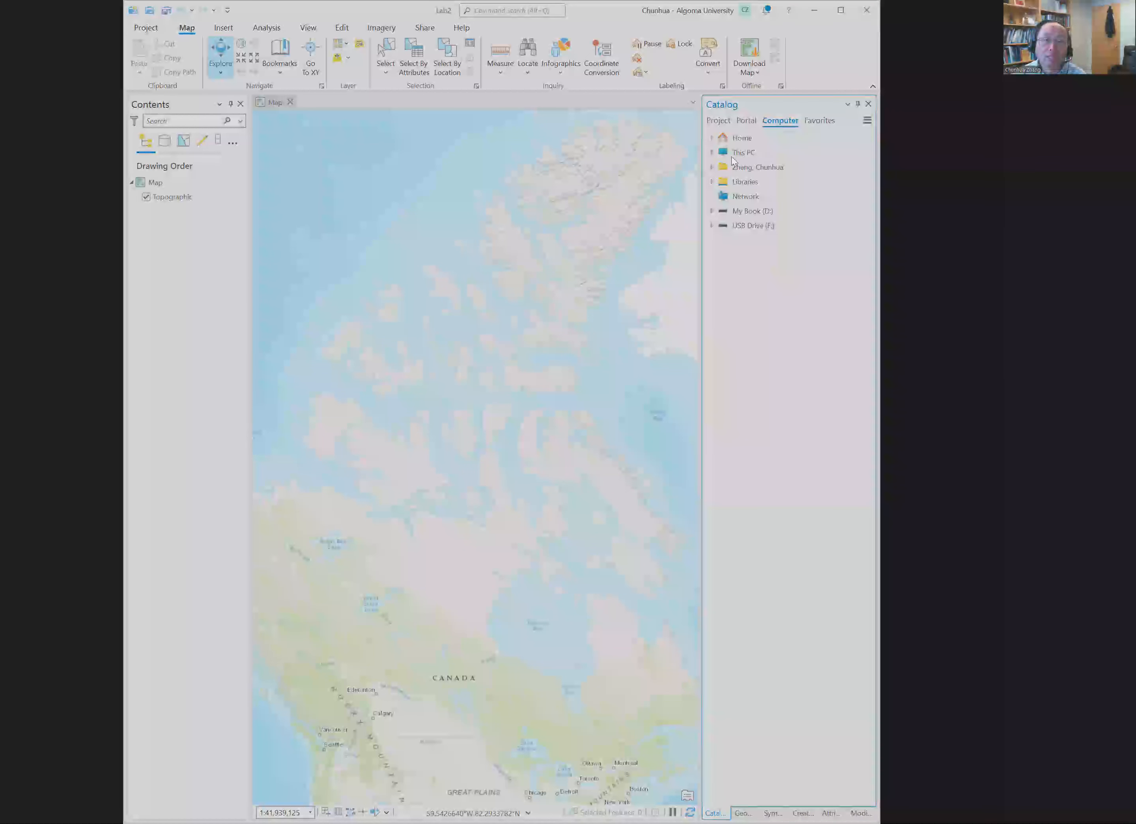
left_click(712, 153)
left_click(661, 199)
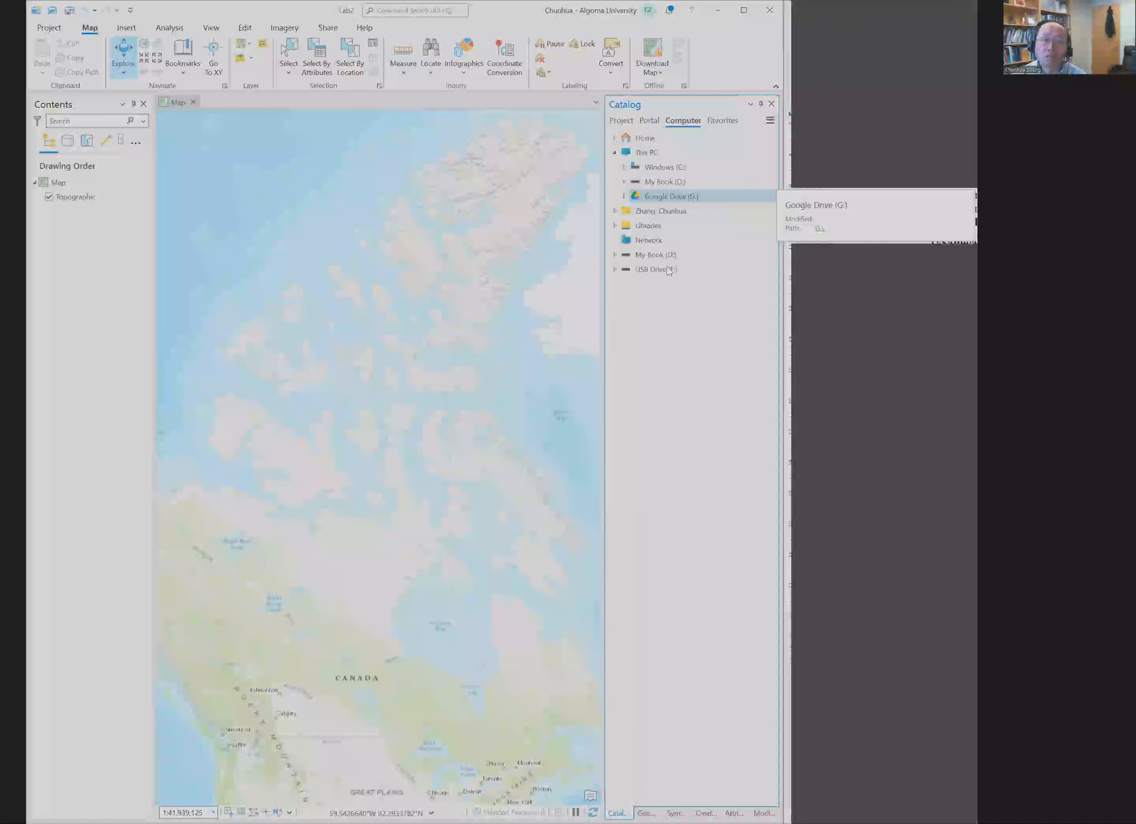
left_click(665, 266)
left_click(664, 258)
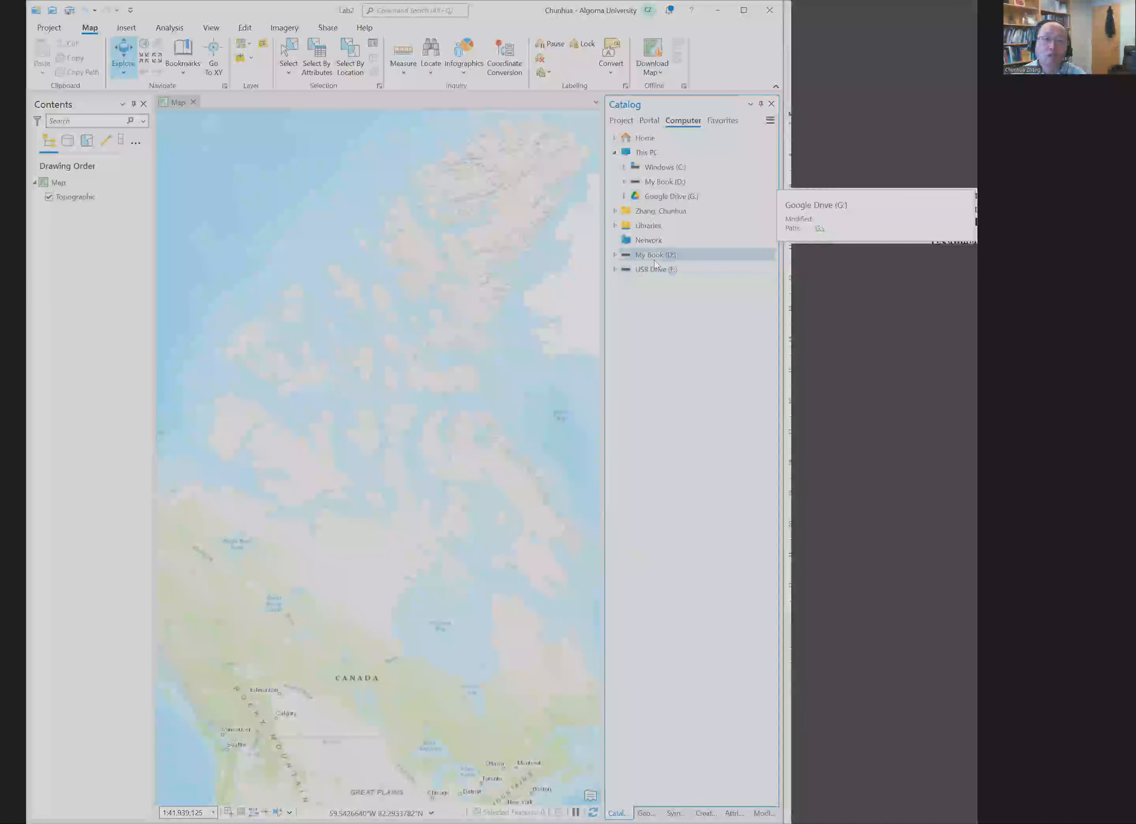
left_click(621, 121)
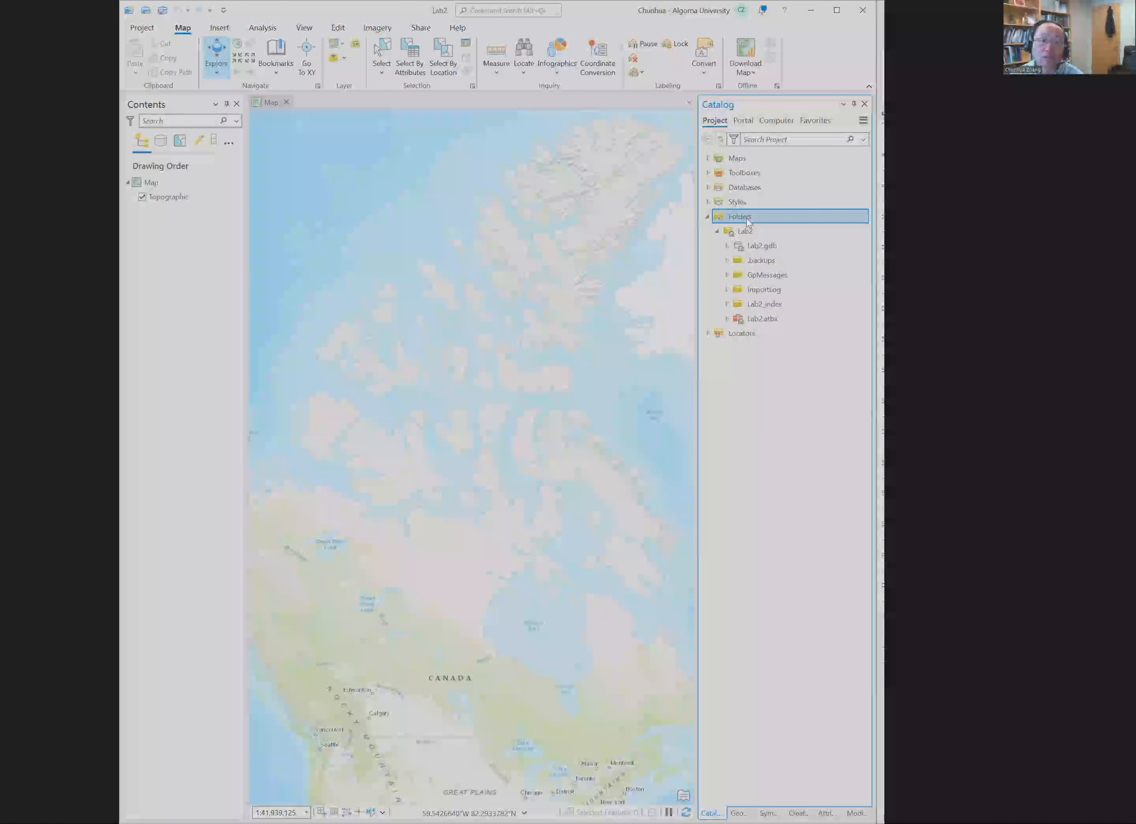
Step: Add a folder connection to GEOG2016 on My Book (D:) and expand its Lab2 folder to list the shapefiles
right_click(748, 222)
left_click(758, 222)
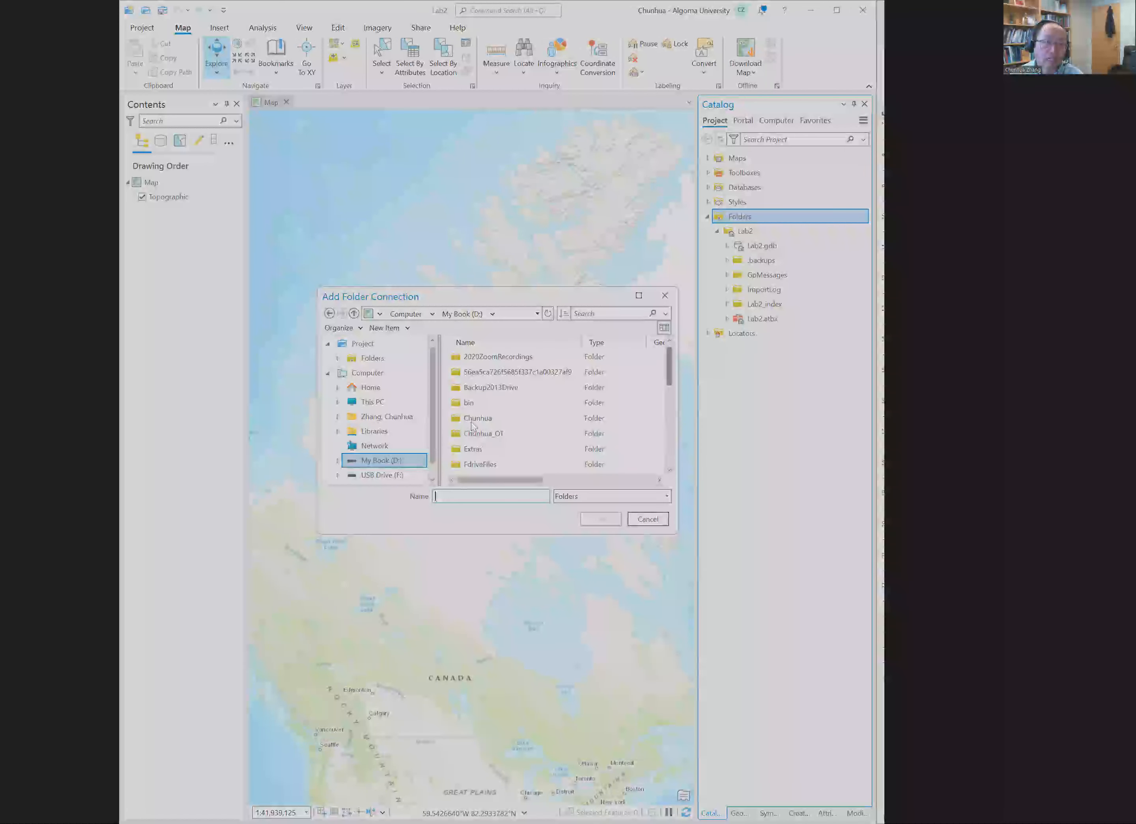
left_click_drag(671, 366, 668, 380)
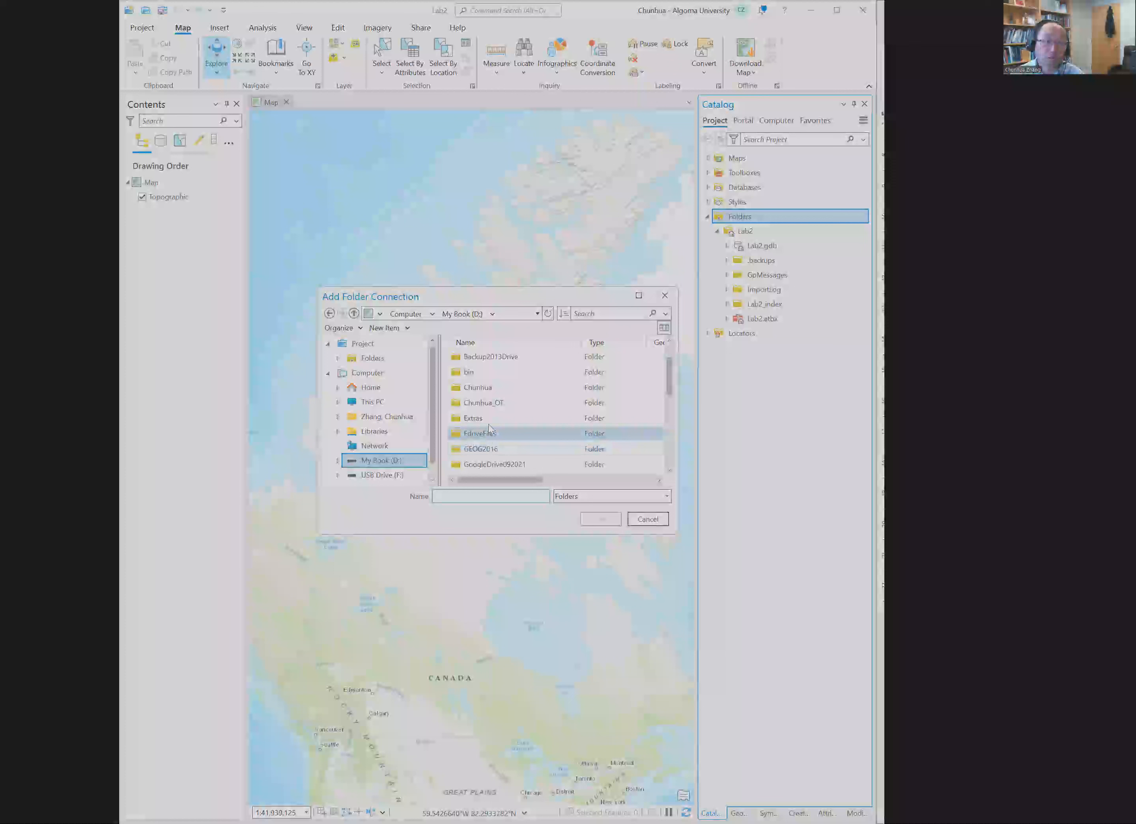
left_click(495, 448)
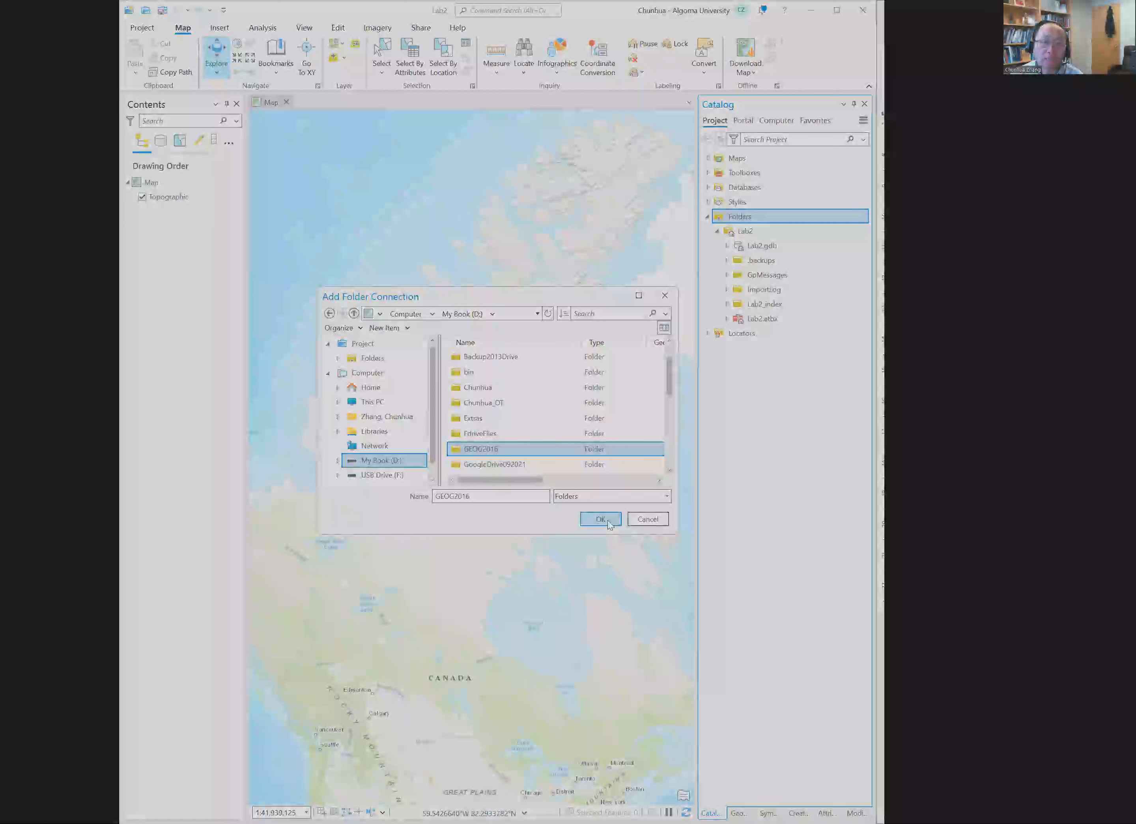
left_click(619, 516)
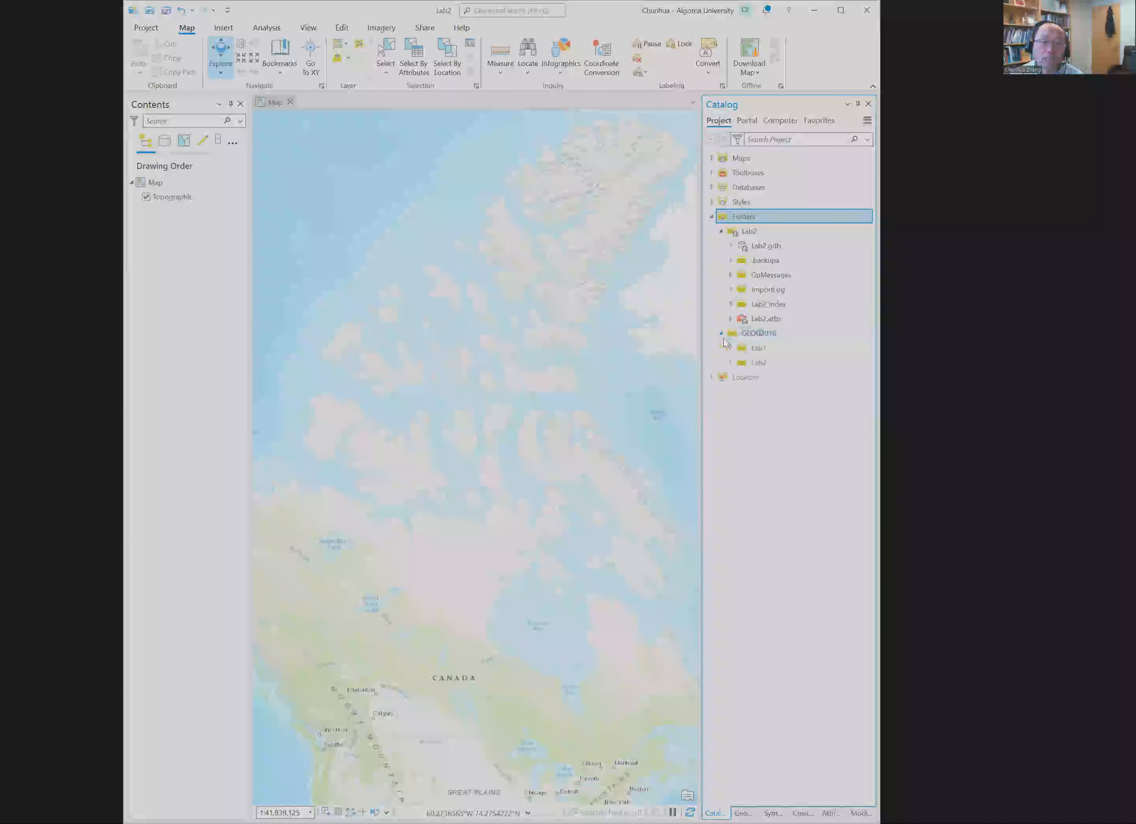
left_click(720, 334)
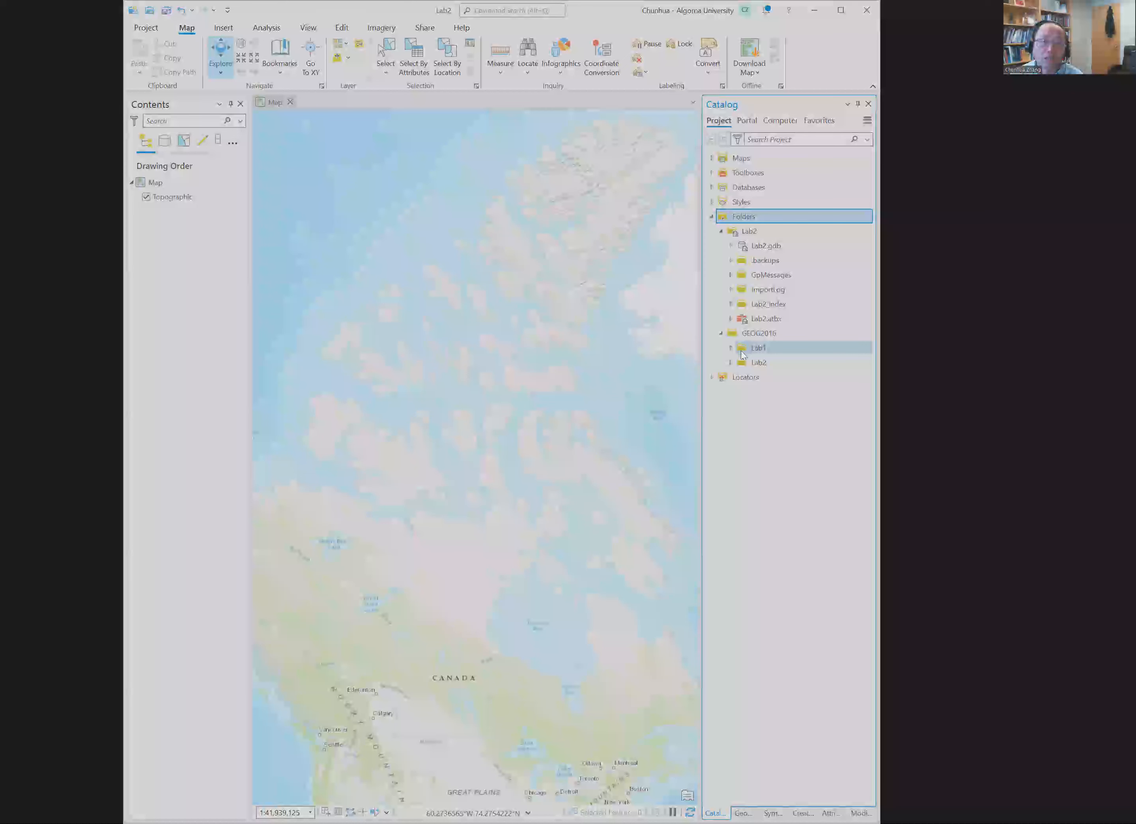
left_click(730, 362)
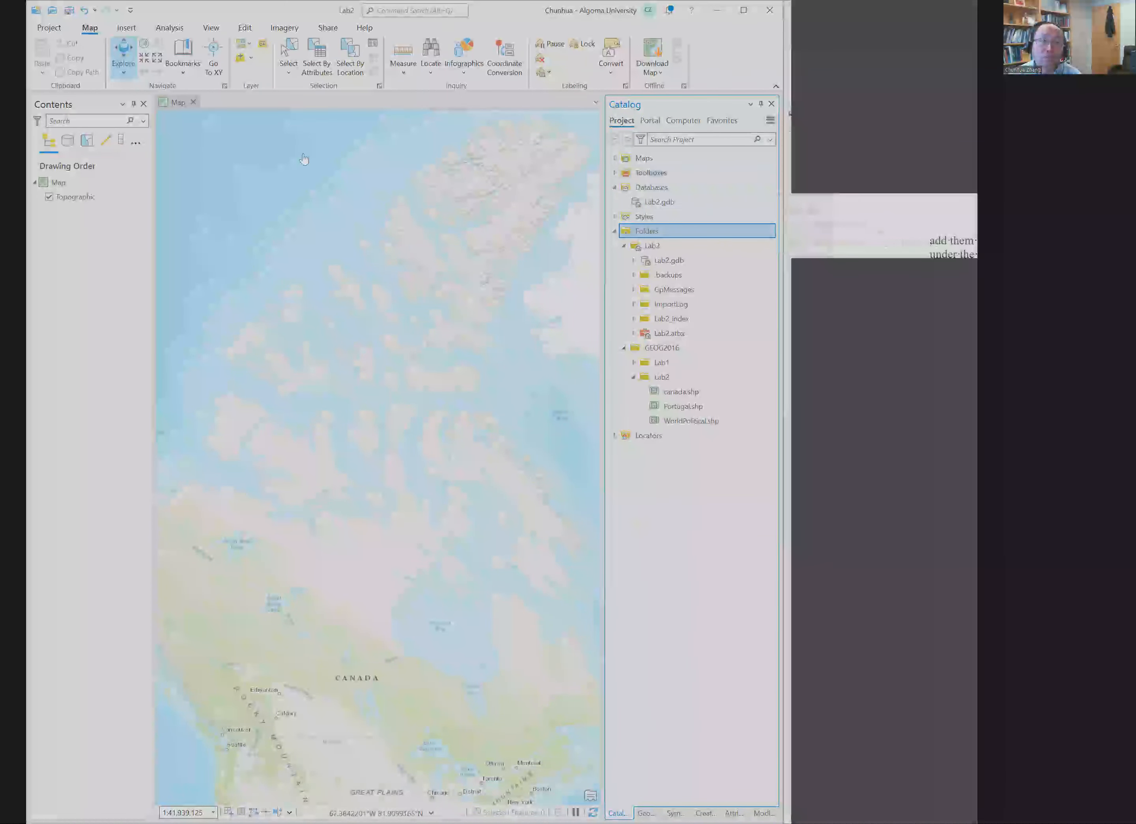
Step: Examine the topographic basemap at smaller scales and check which maps the project contains
scroll(295, 176, "down", 1)
scroll(366, 299, "down", 2)
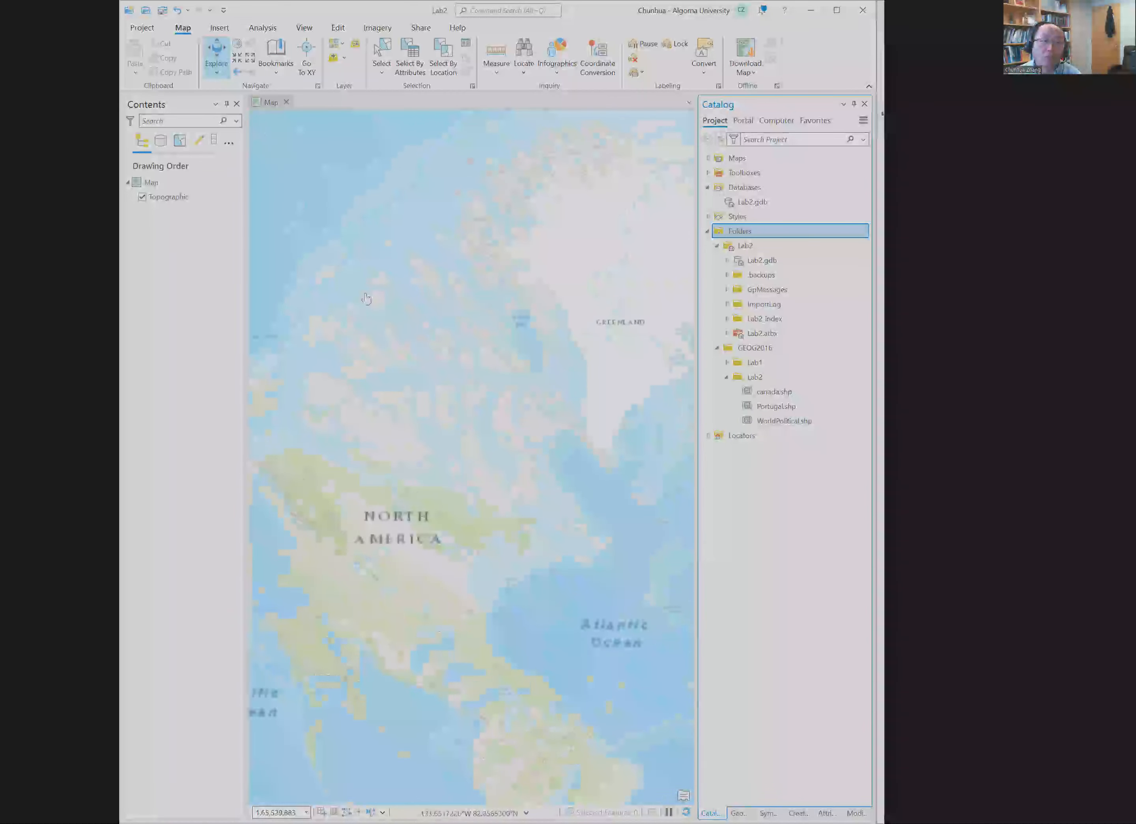
scroll(403, 469, "down", 2)
scroll(403, 470, "up", 2)
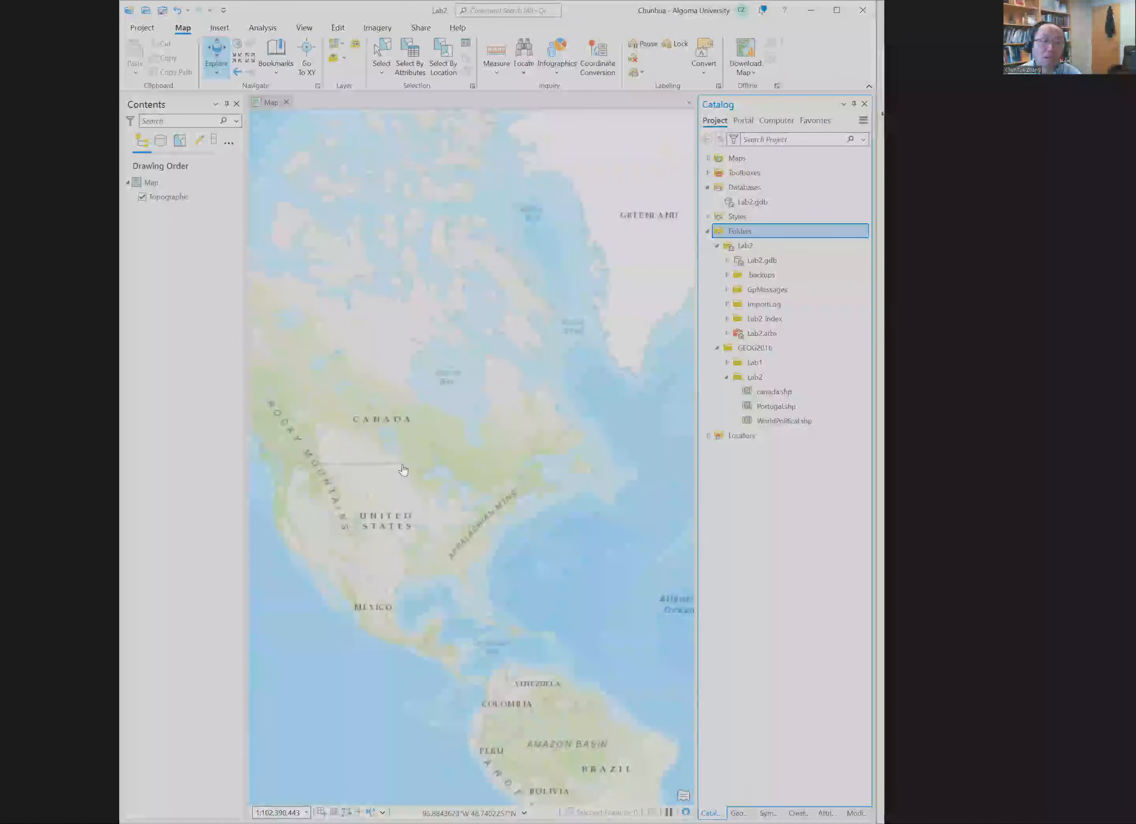
scroll(403, 471, "down", 2)
scroll(403, 470, "up", 3)
scroll(403, 470, "down", 2)
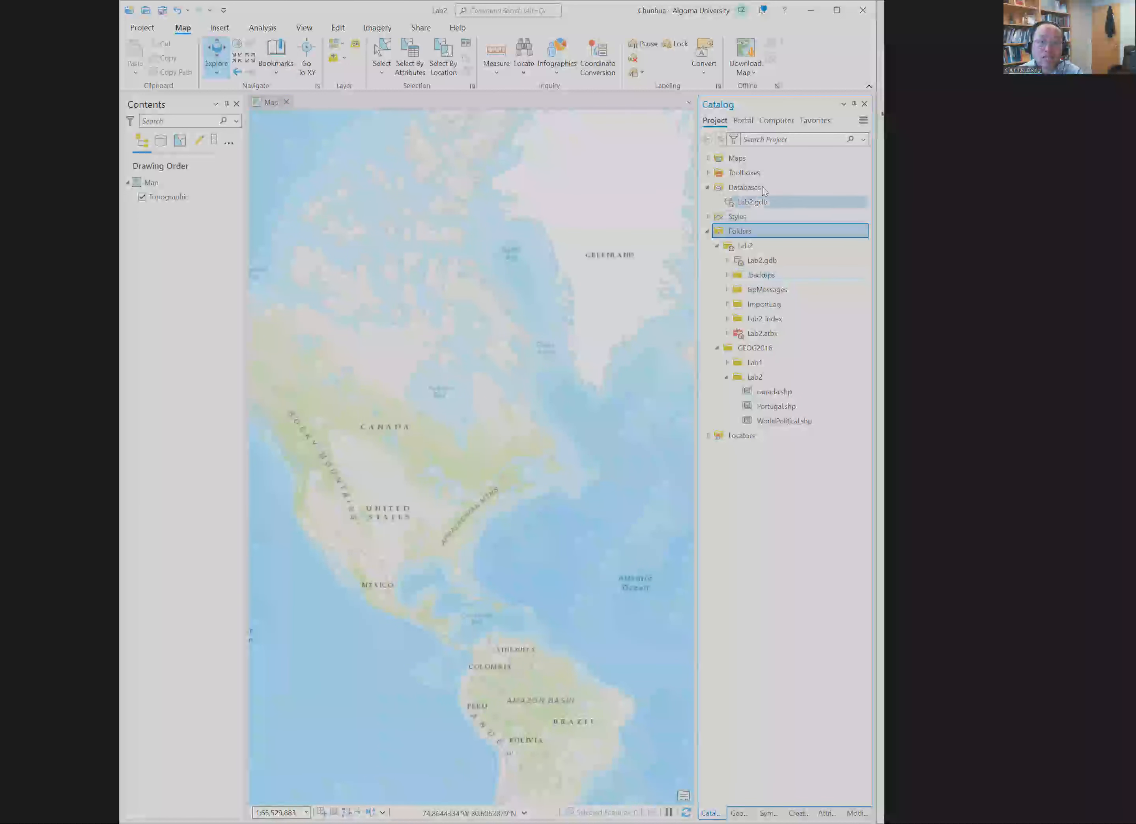
left_click(708, 159)
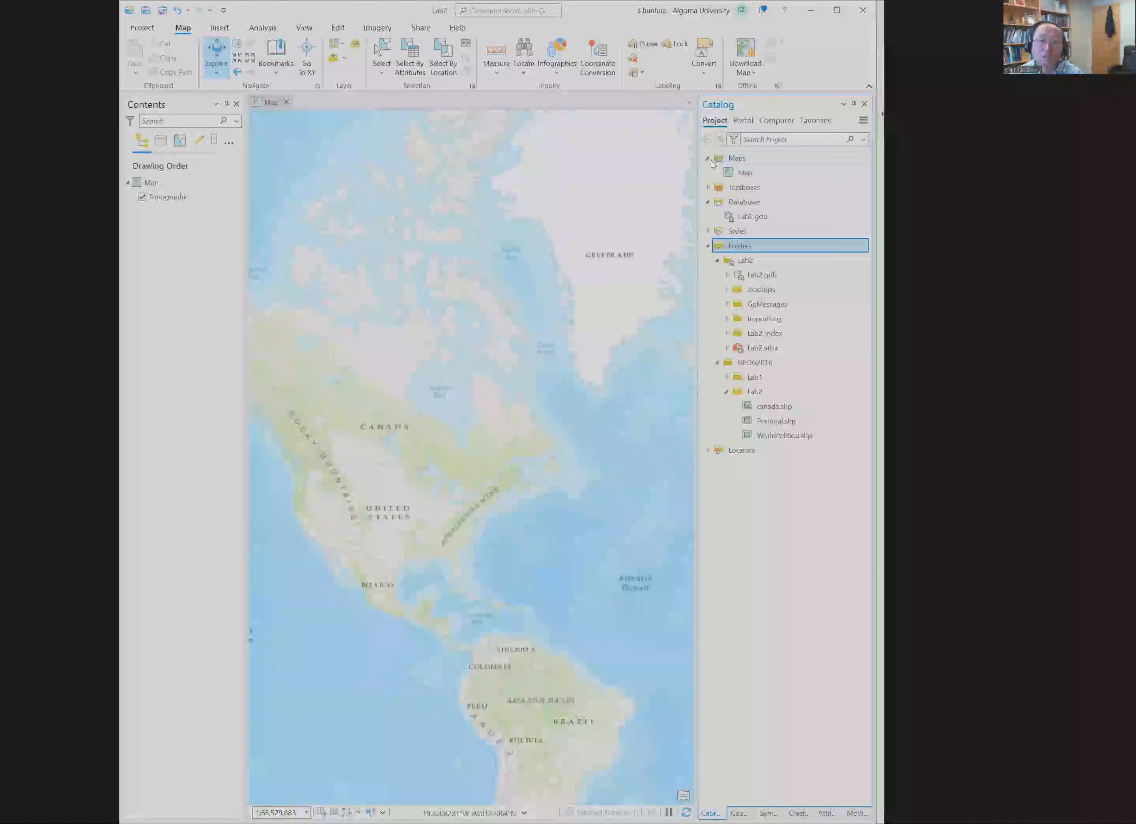
left_click(709, 158)
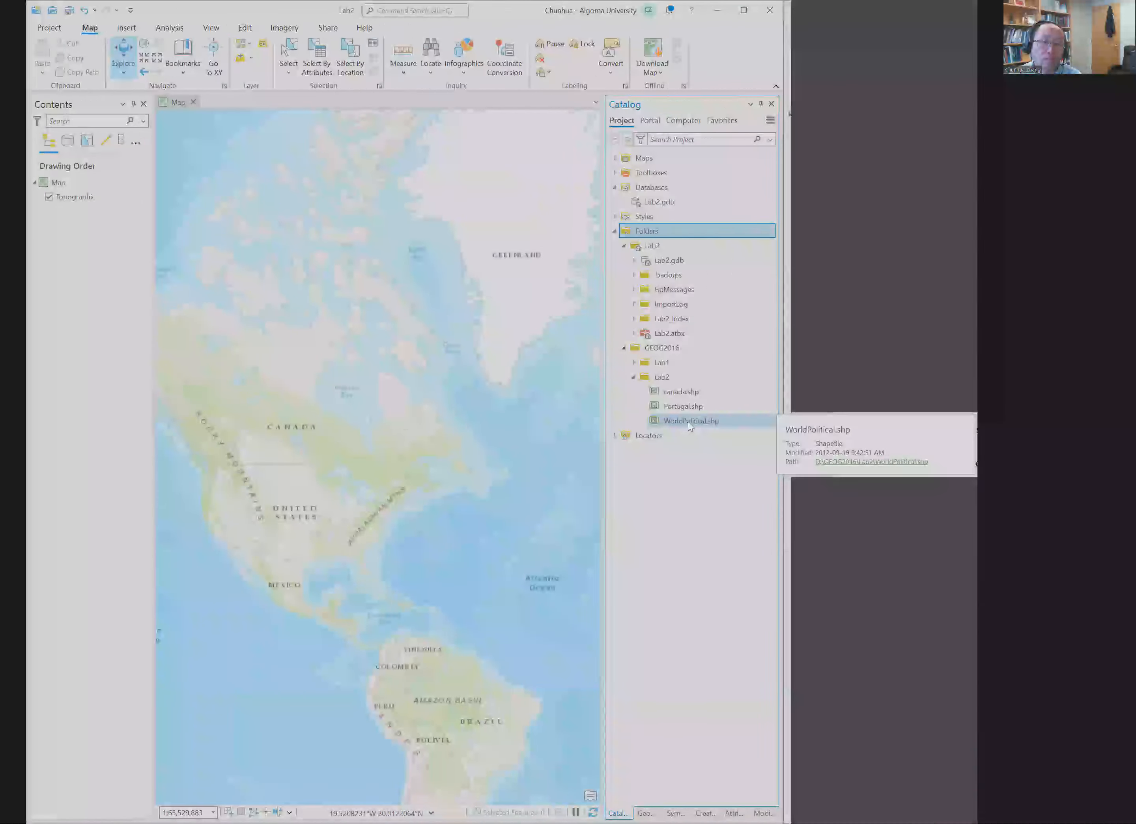
Step: Add WorldPolitical.shp from GEOG2016's Lab2 folder to the map and remove the Topographic basemap layer
left_click(781, 421)
left_click_drag(781, 421, 550, 367)
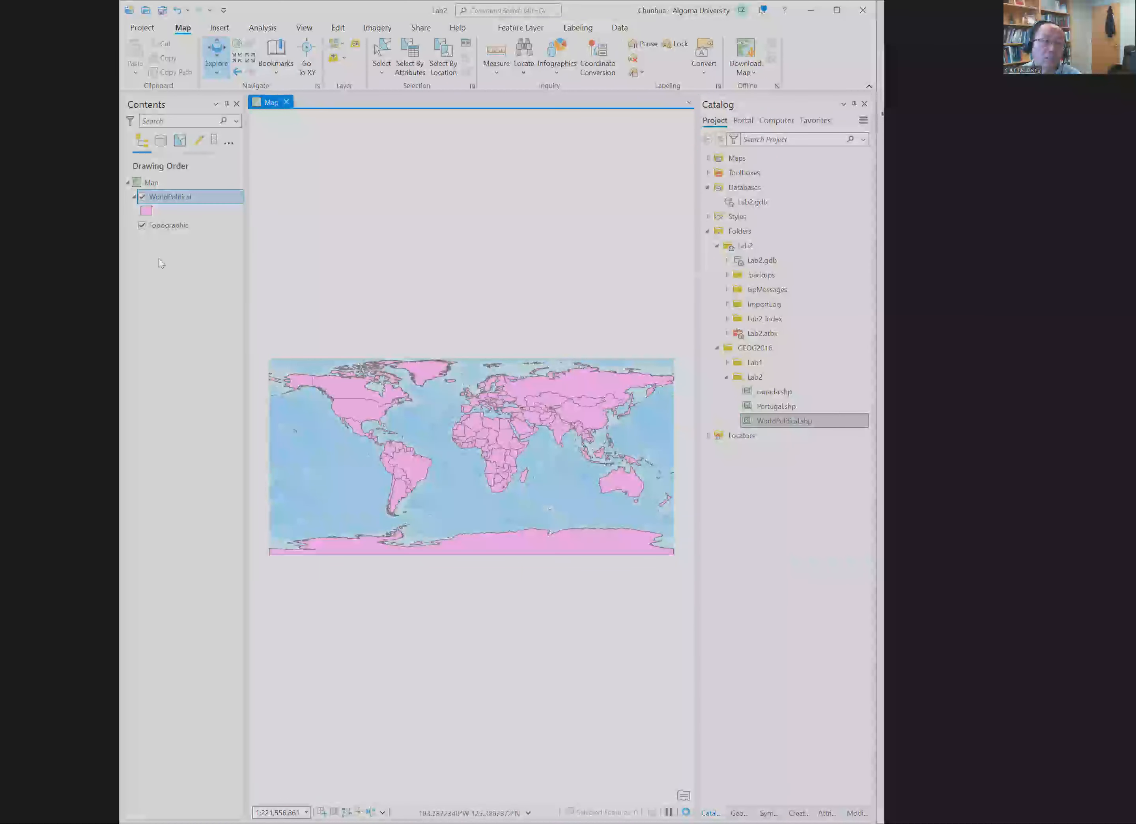
left_click(171, 226)
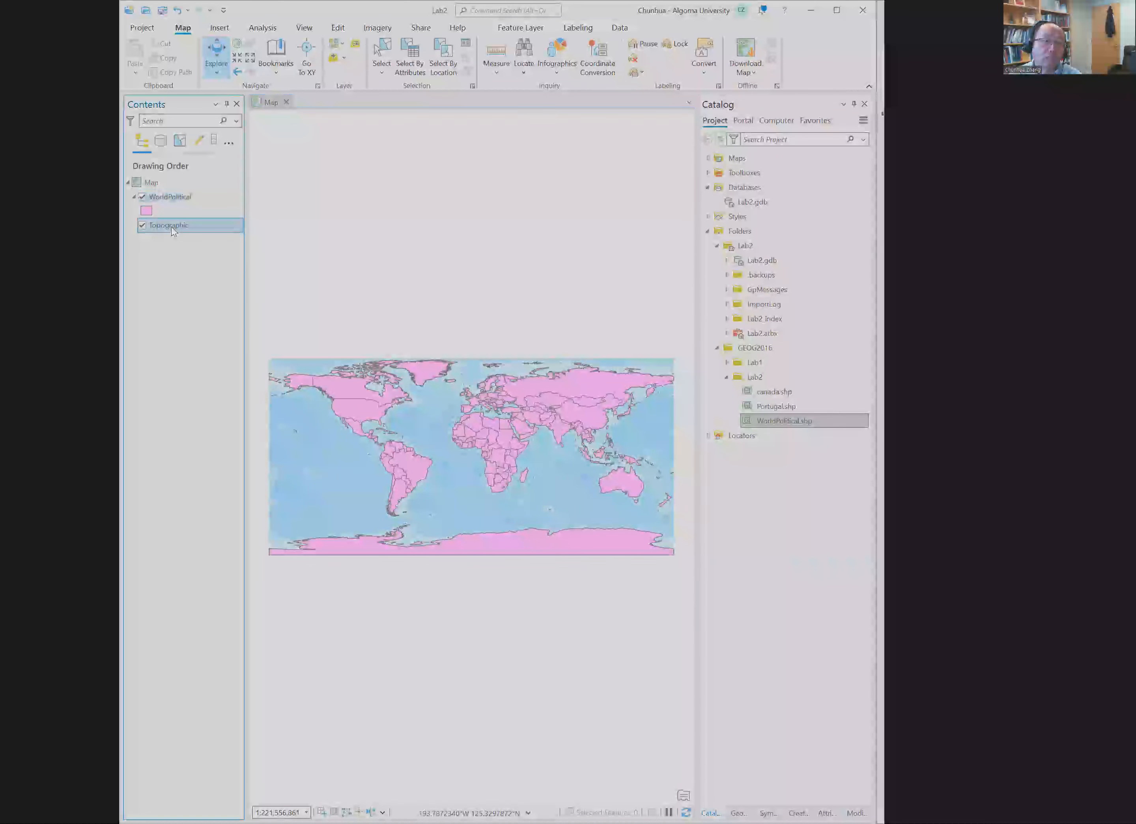
right_click(171, 227)
left_click(203, 251)
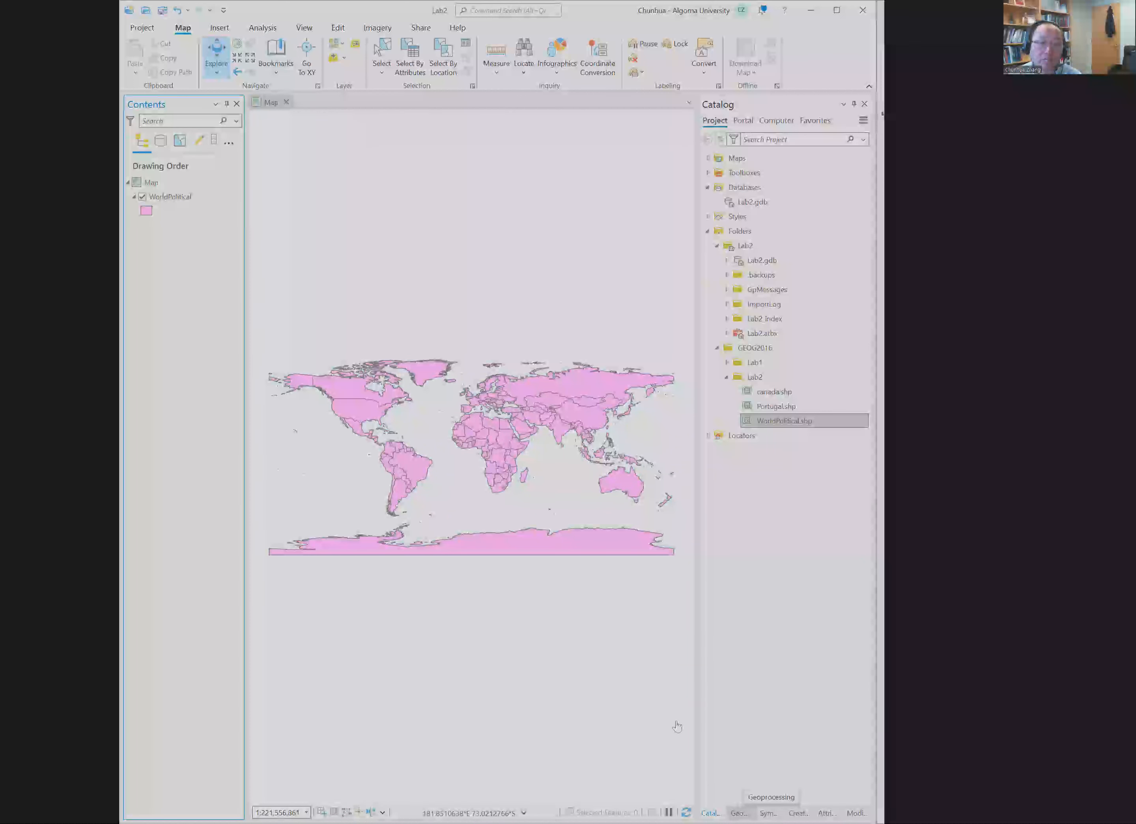
Step: Find and open the Project geoprocessing tool and set WorldPolitical as its input dataset
left_click(264, 30)
left_click(260, 55)
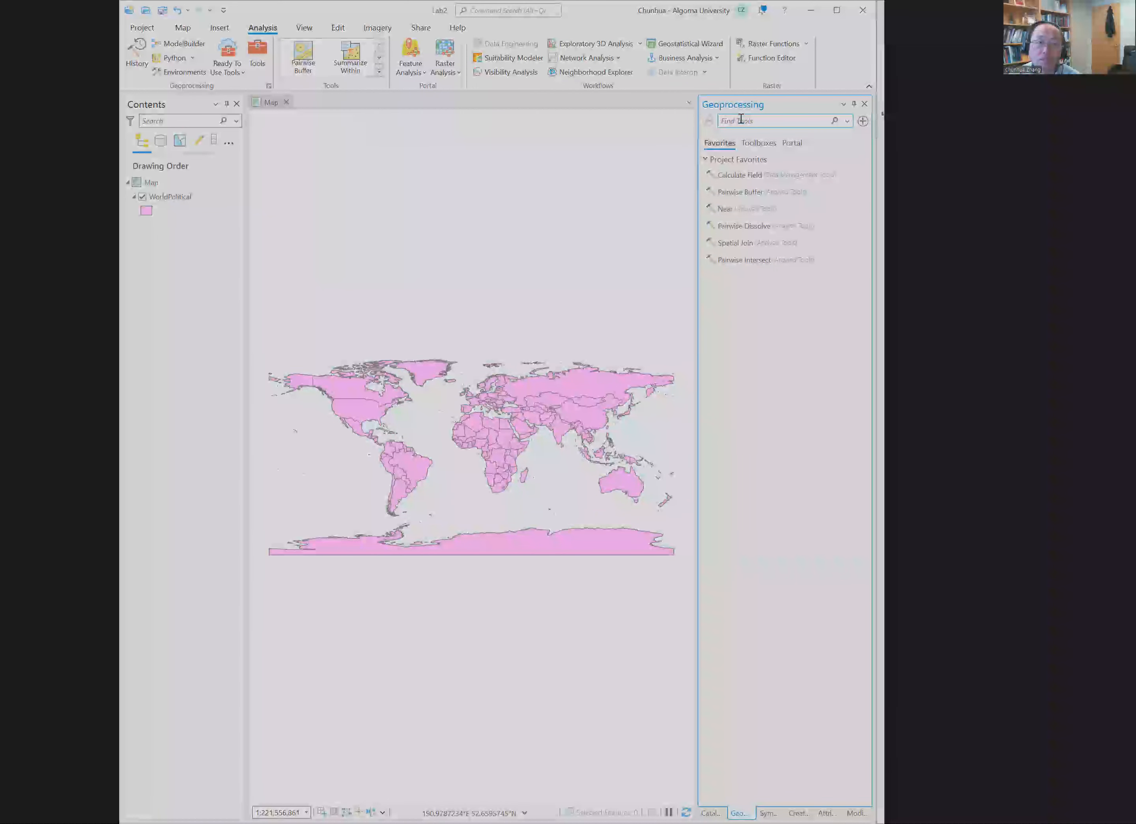
type("project")
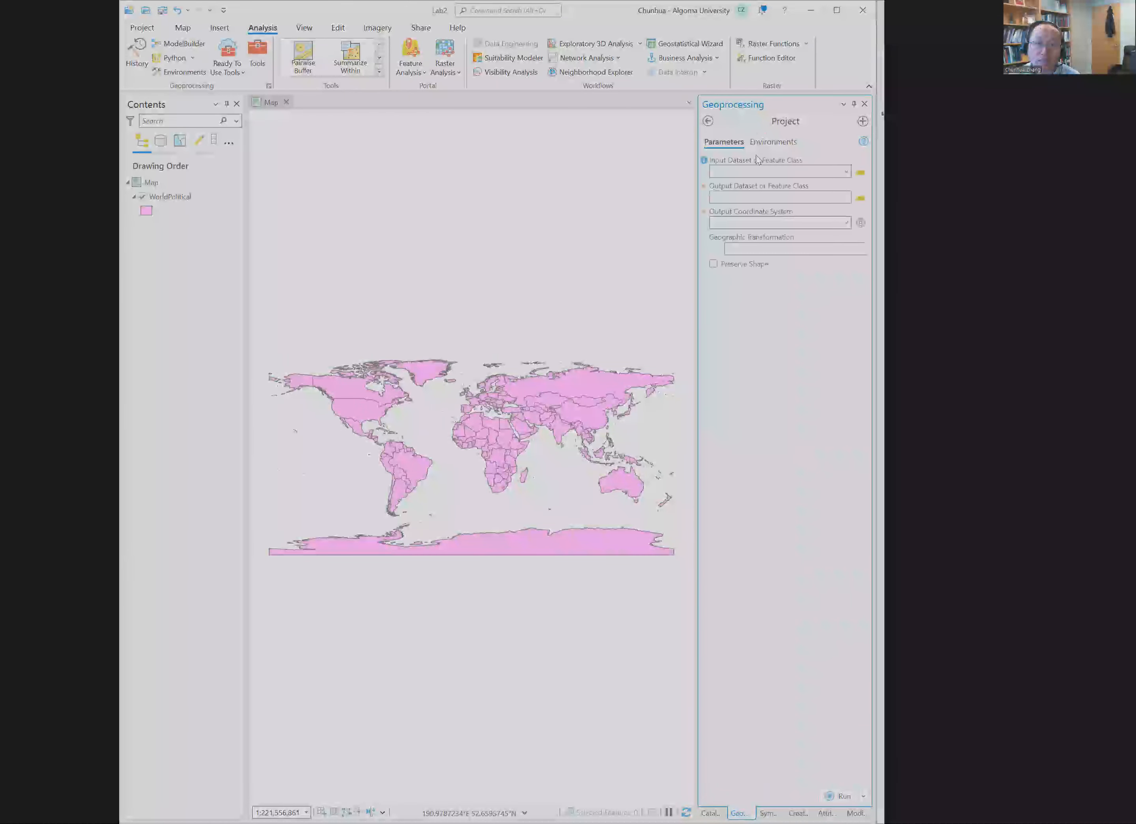
left_click(846, 172)
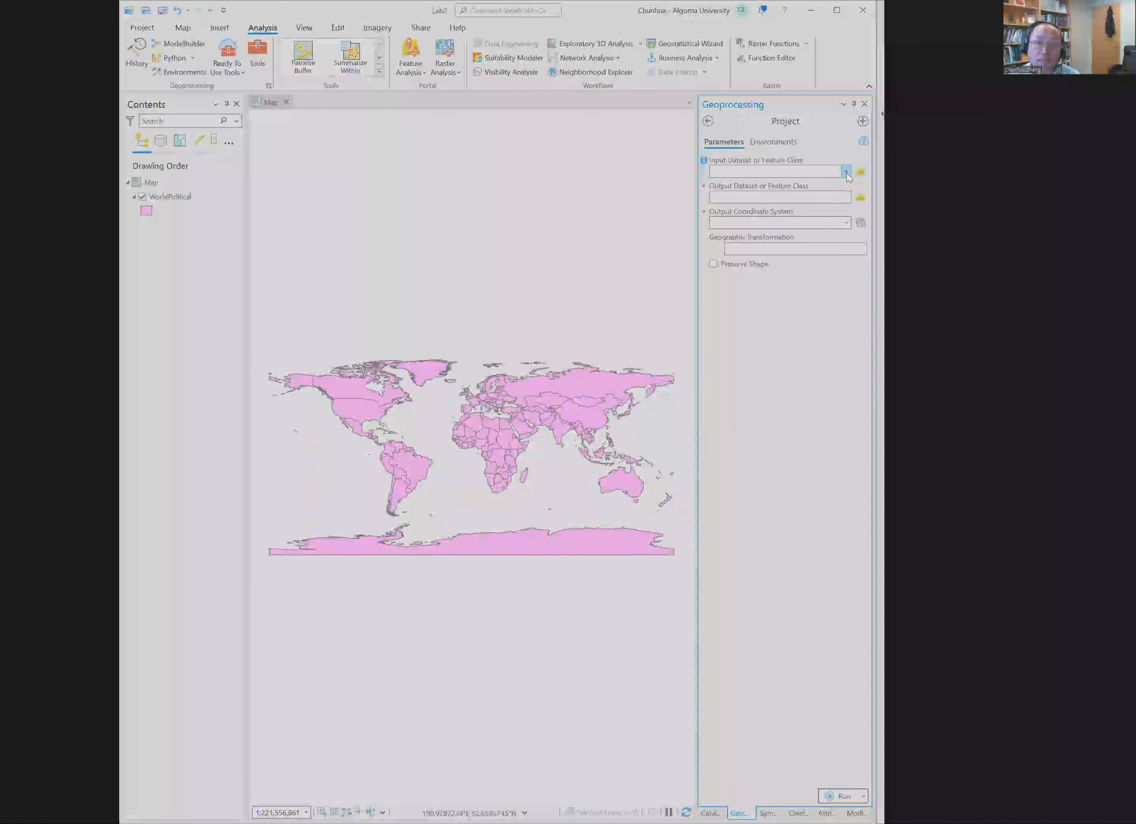
left_click(821, 190)
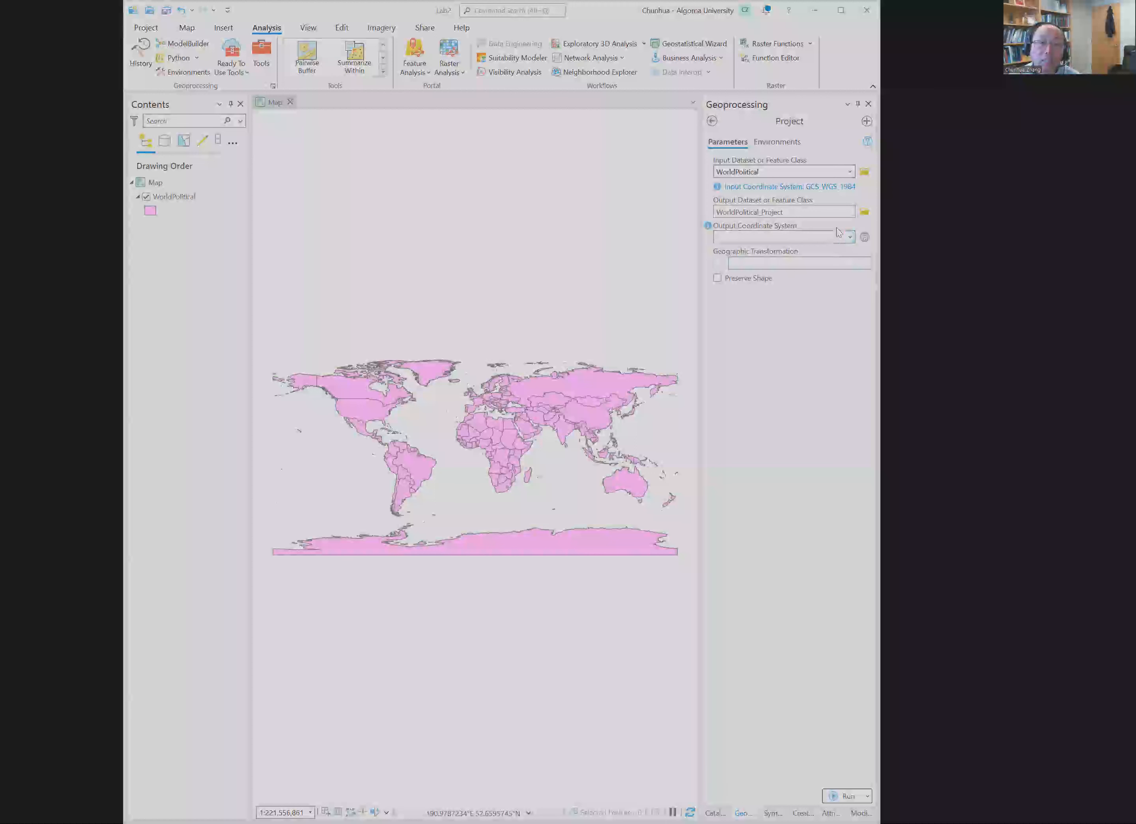
Step: Save the projection output in the Lab2.gdb geodatabase under the name Mercator
left_click(864, 213)
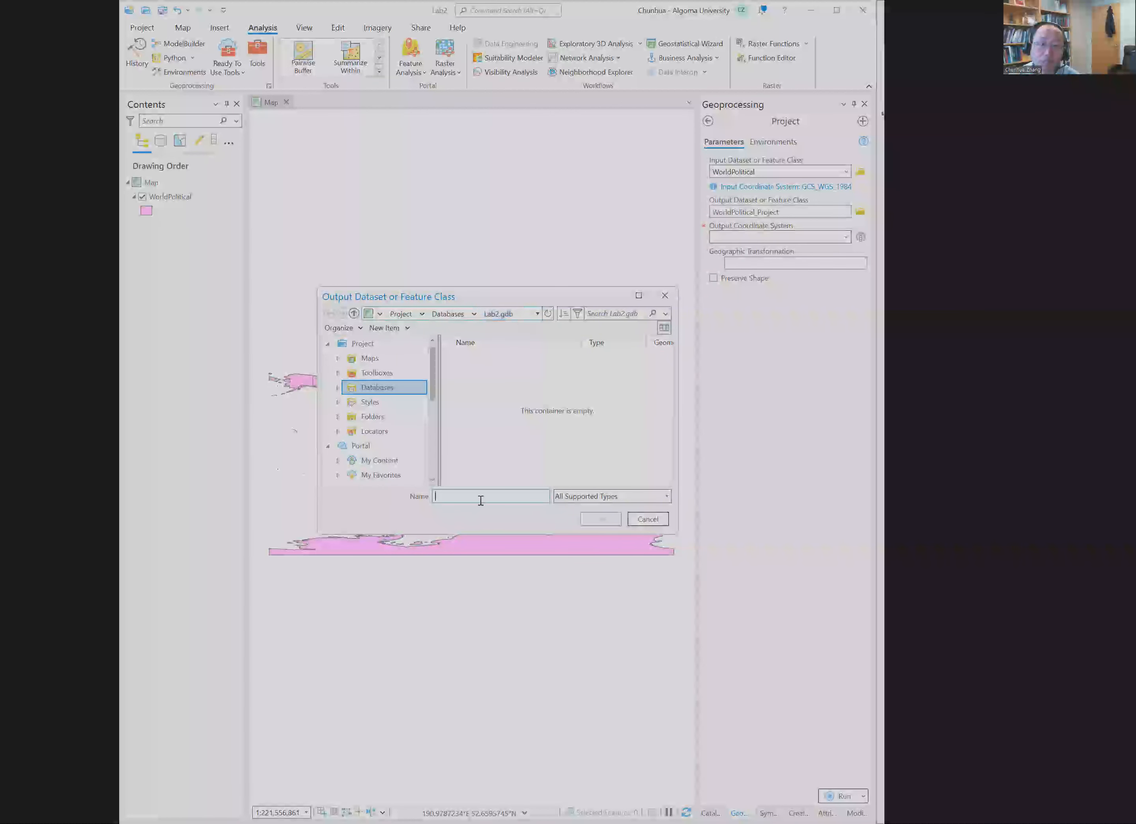
type("Mercator")
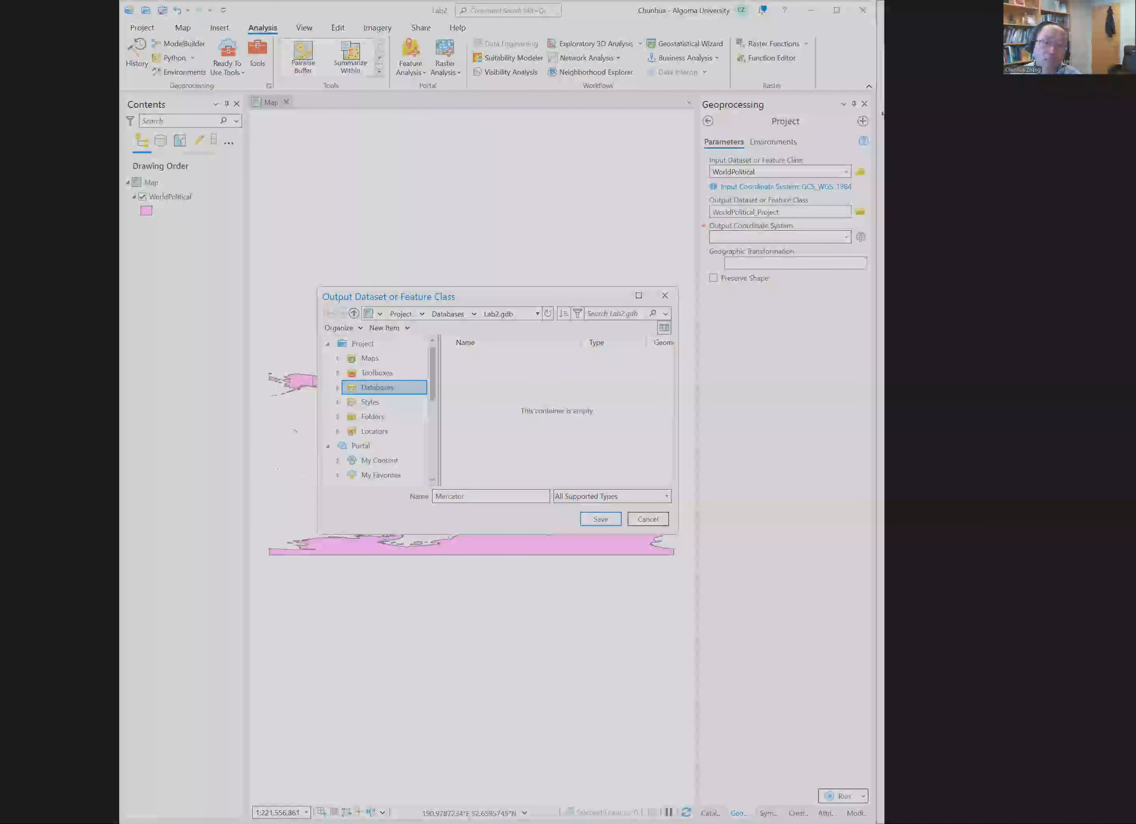
left_click(612, 522)
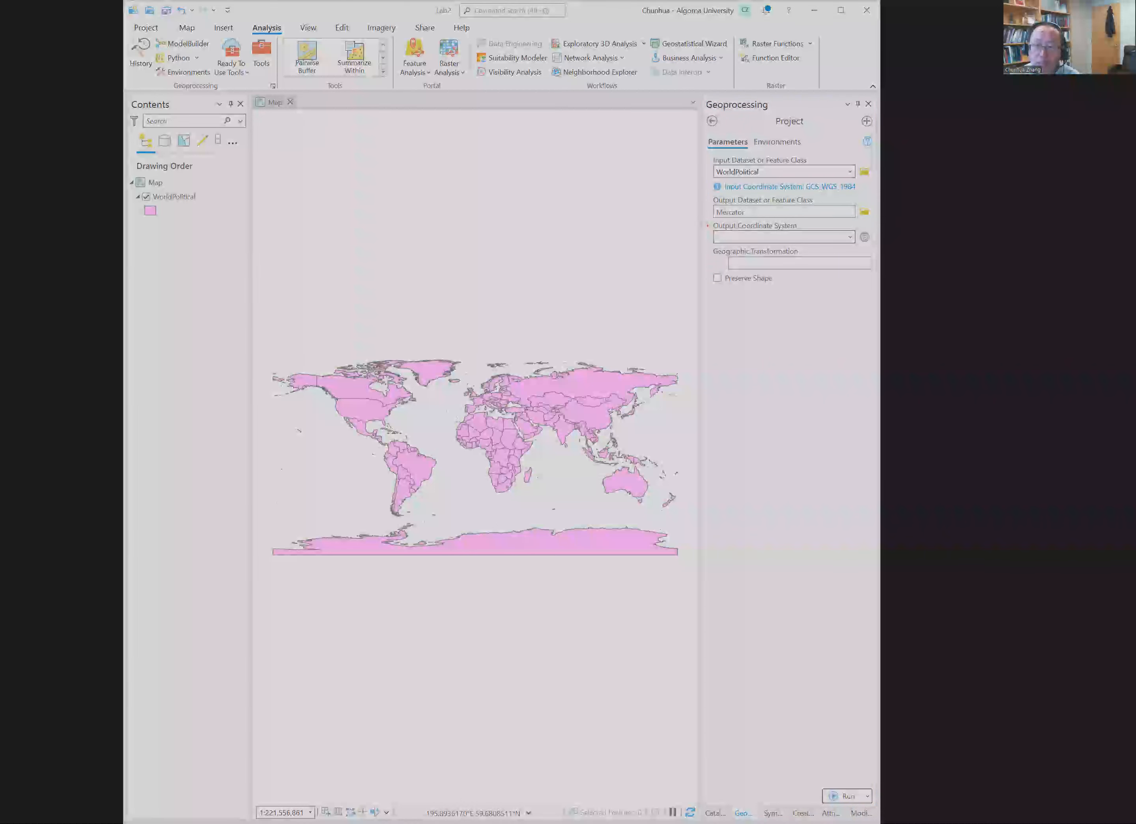
Step: Set the output coordinate system to Mercator (world) from the World group of projected coordinate systems
left_click(850, 238)
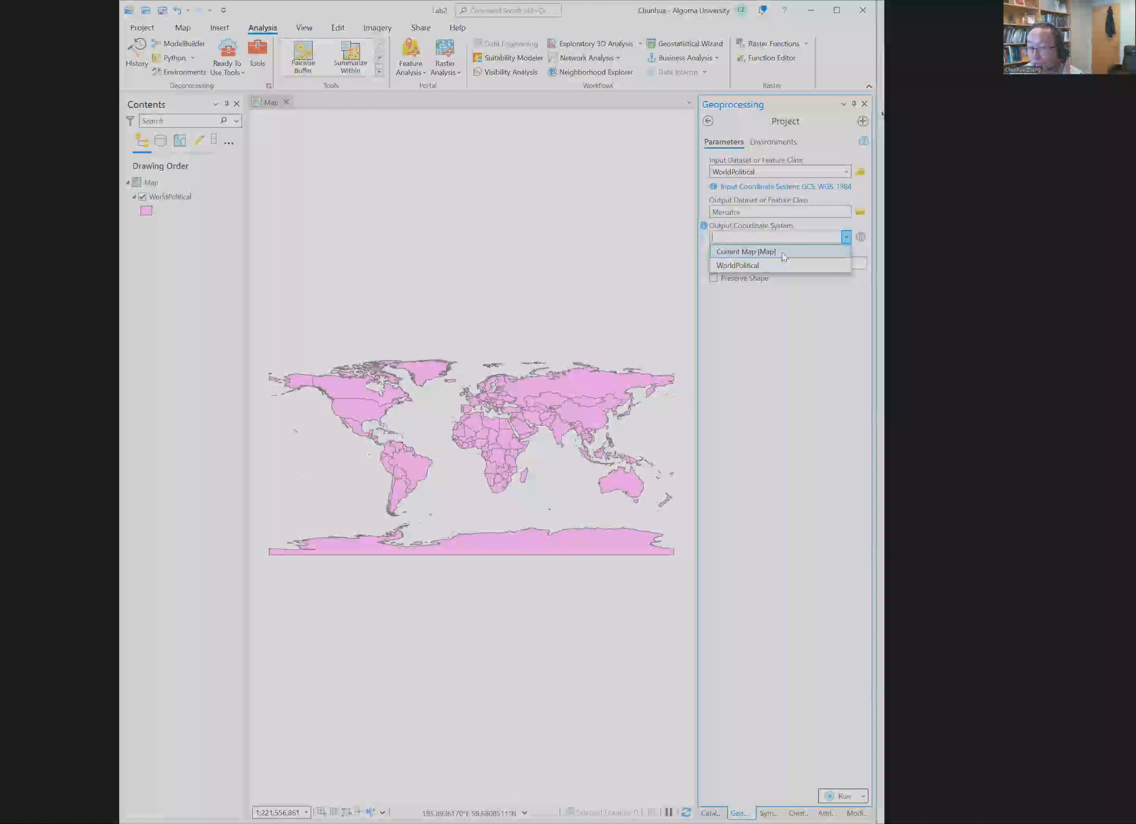
left_click(861, 238)
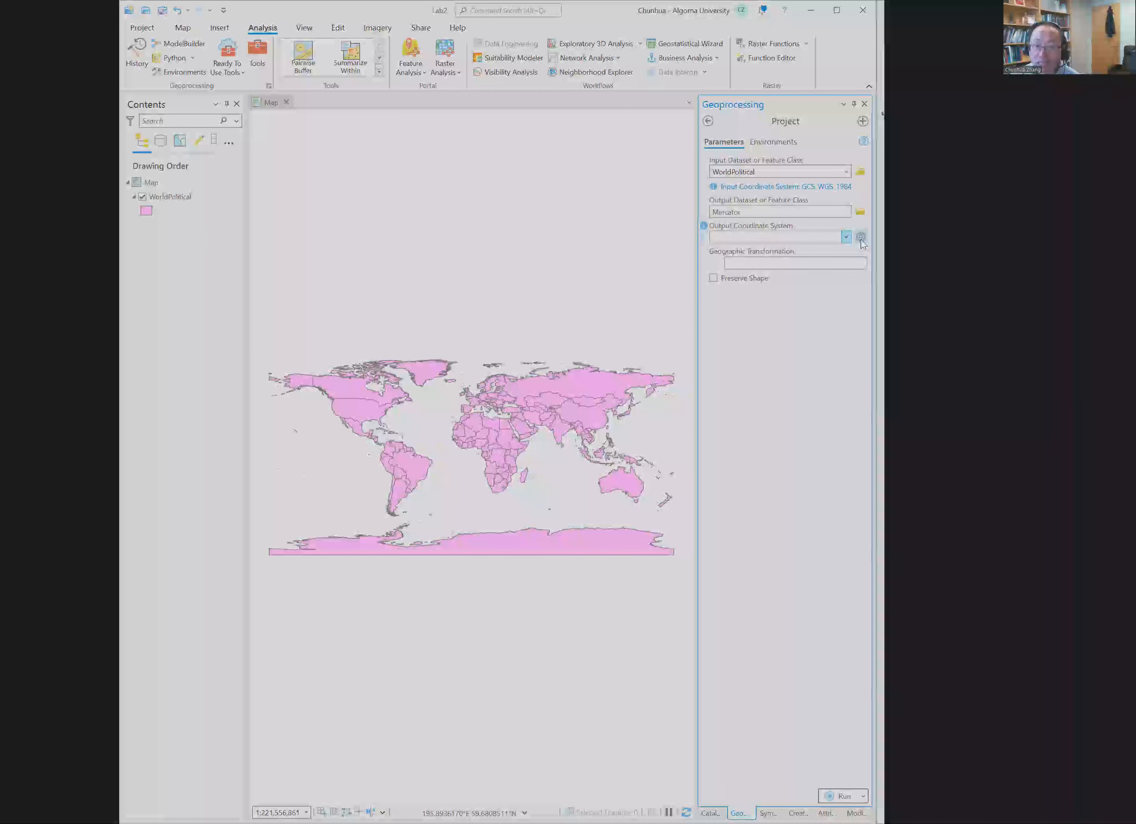
left_click(860, 237)
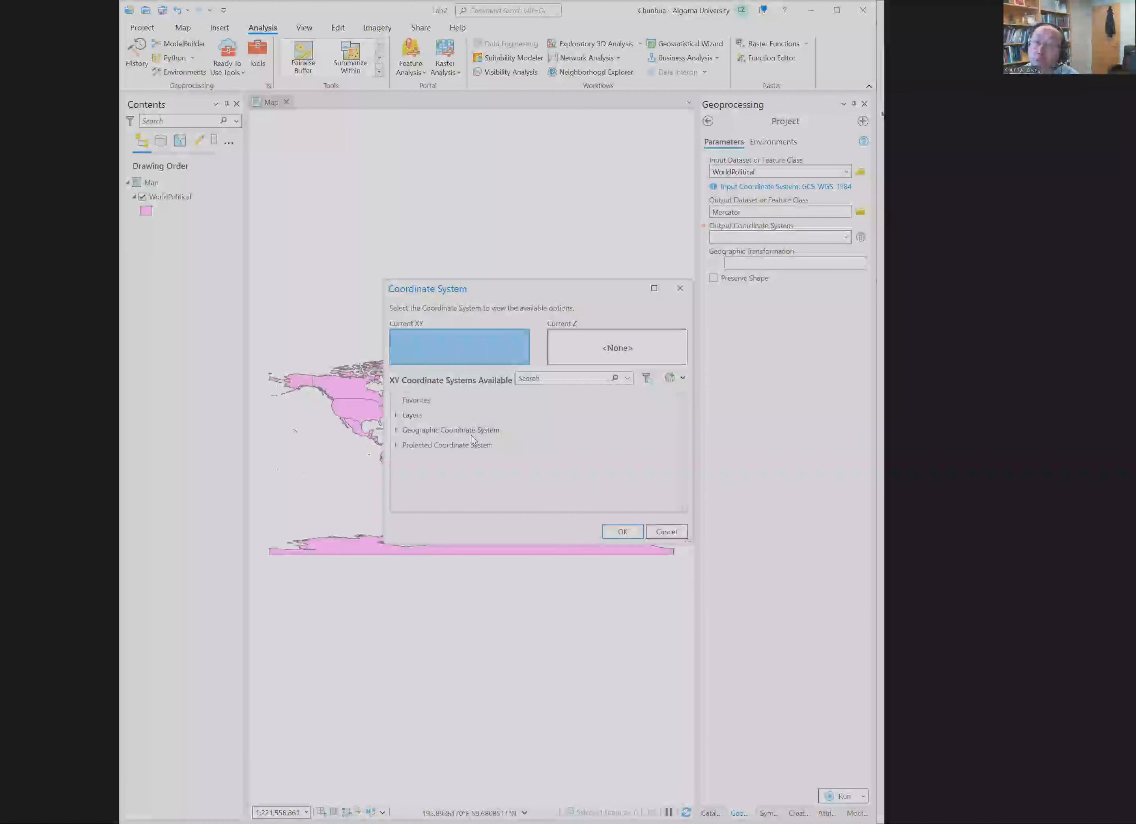
left_click(398, 446)
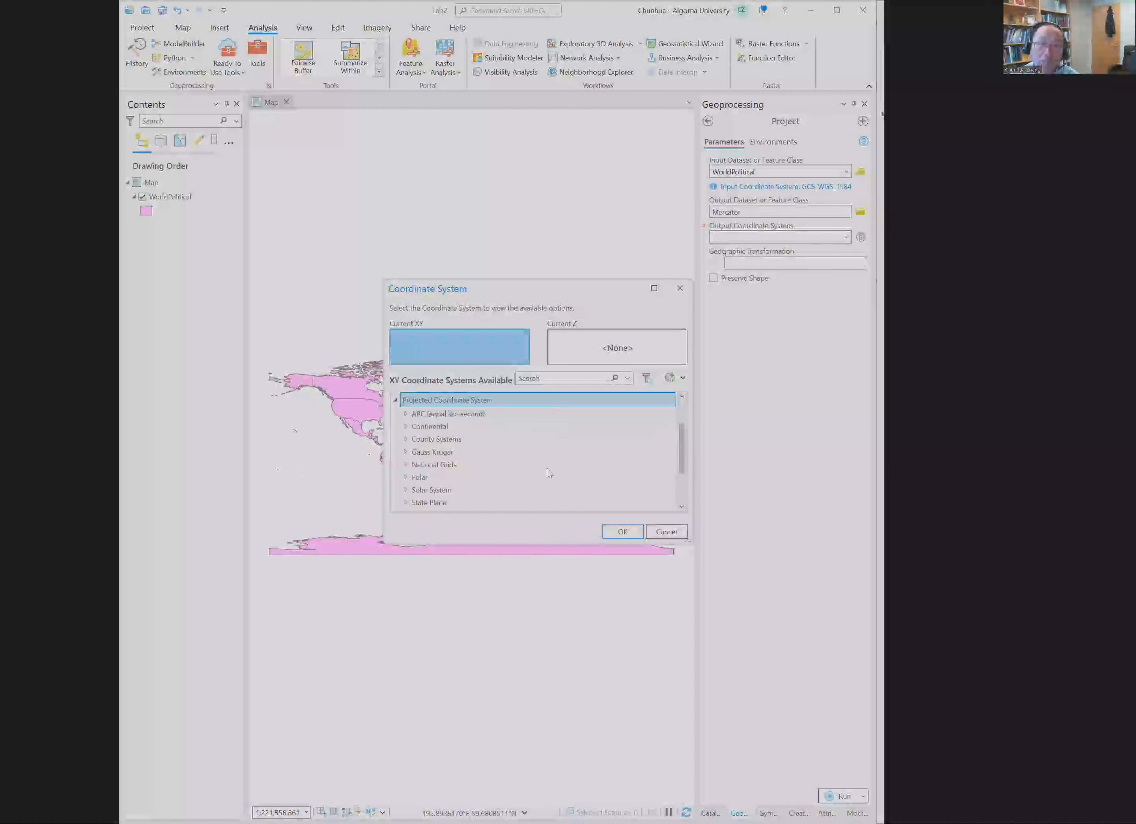
left_click_drag(682, 450, 683, 487)
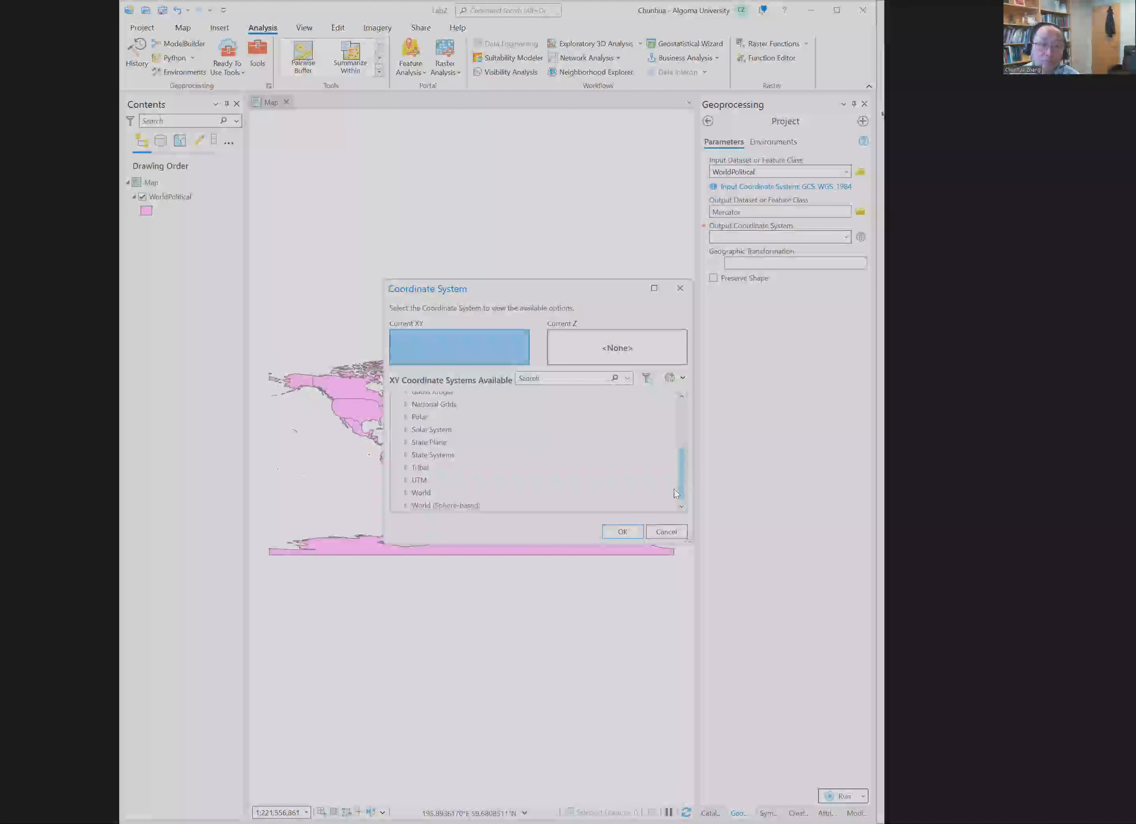
left_click(407, 492)
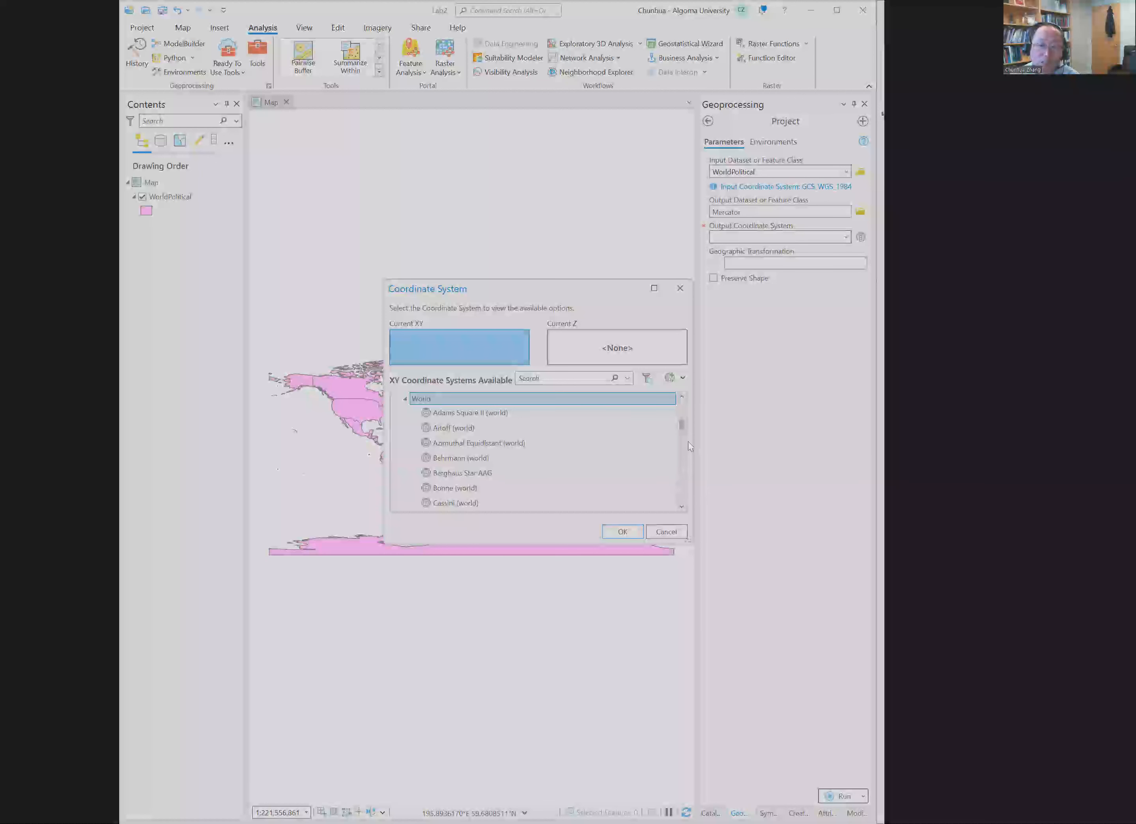
left_click_drag(683, 424, 673, 458)
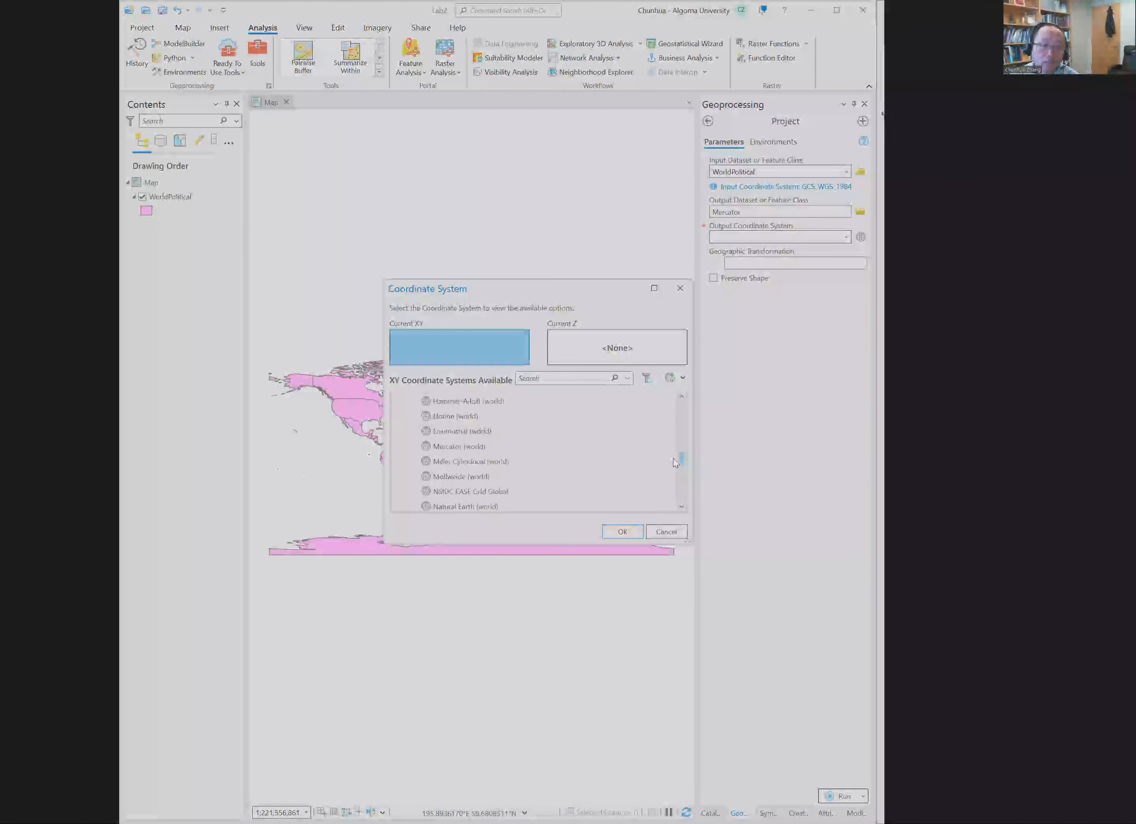
left_click(557, 446)
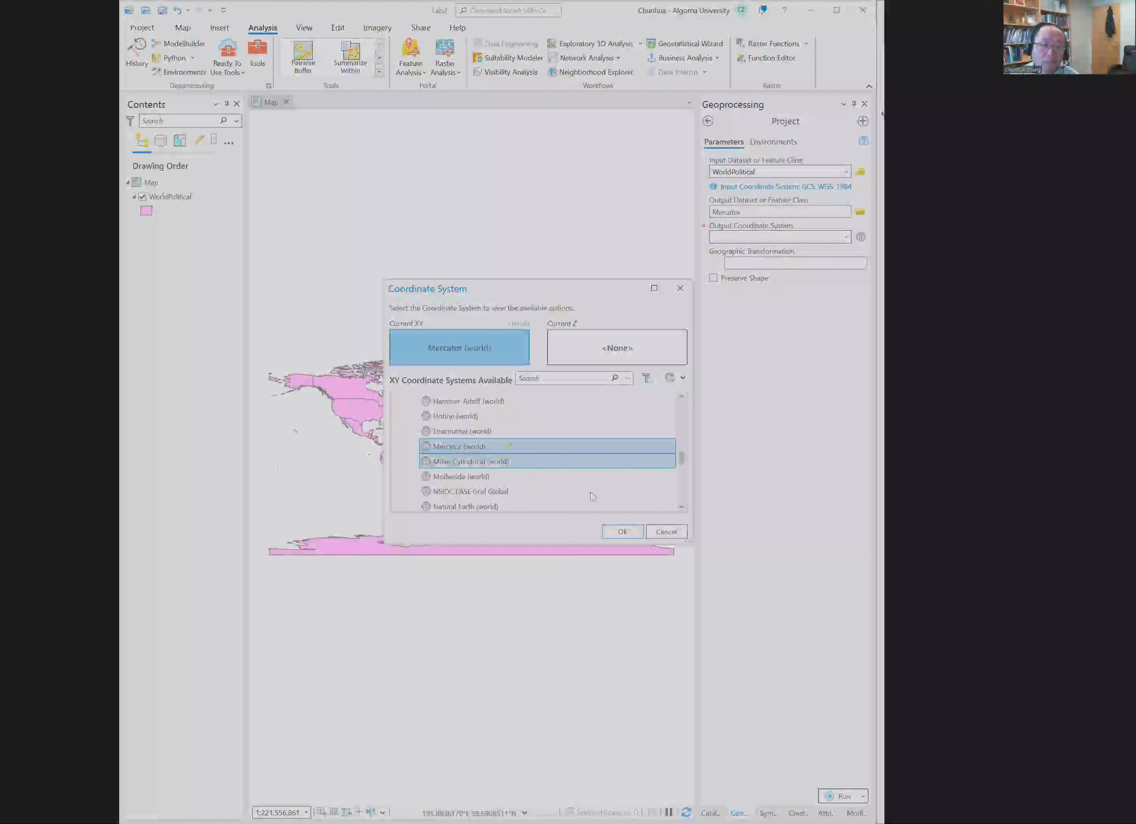
left_click(622, 532)
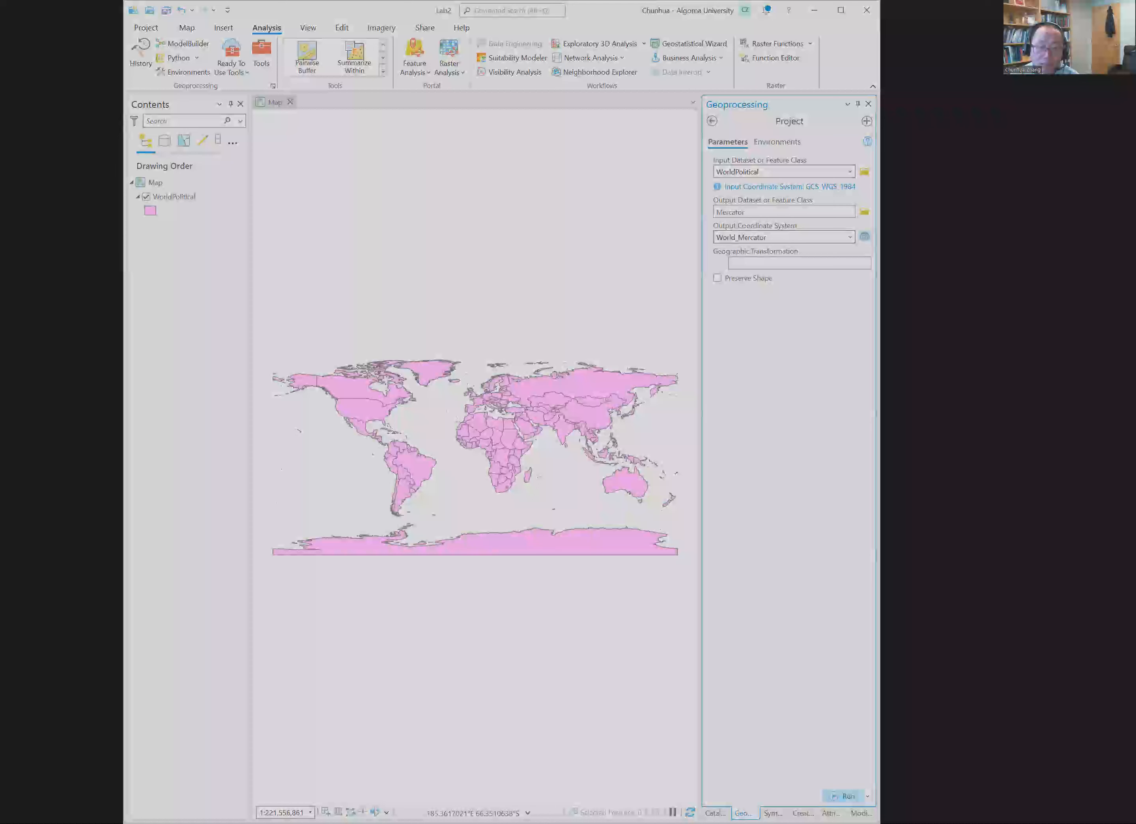
Step: Run the Project tool and turn off the visibility of the new Mercator layer
left_click(838, 795)
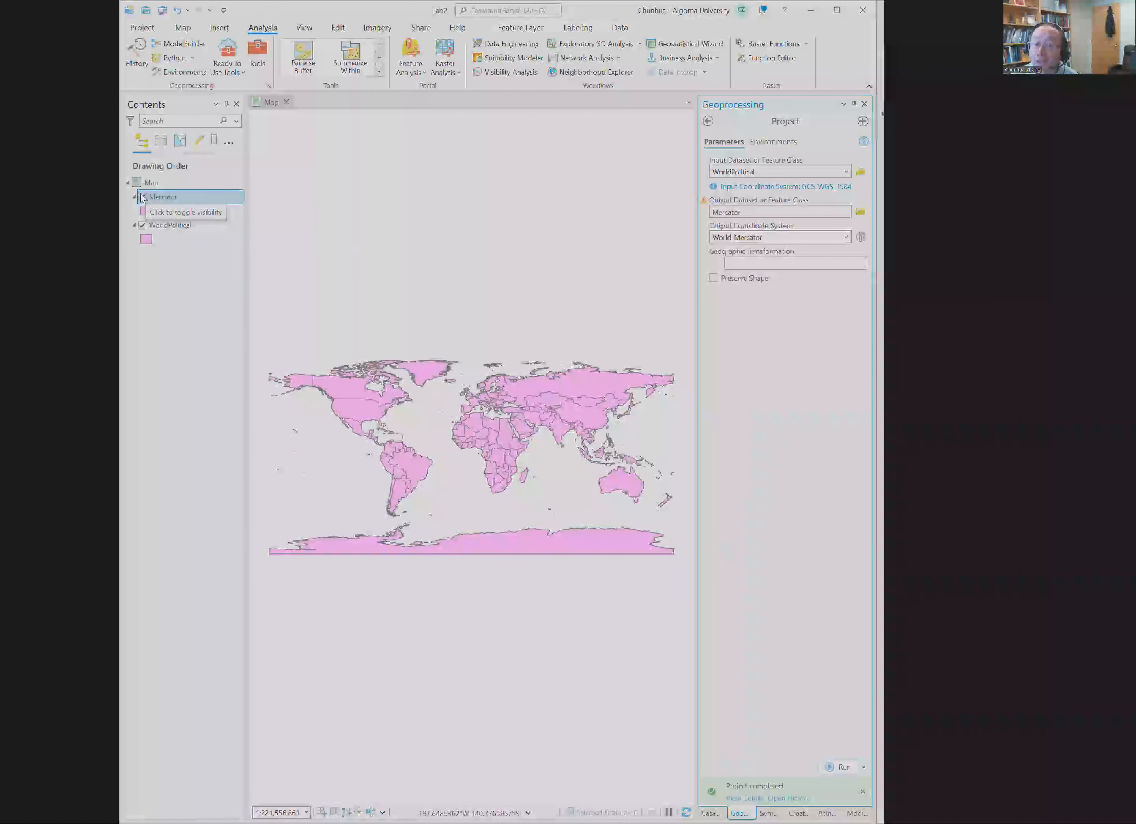
left_click(143, 197)
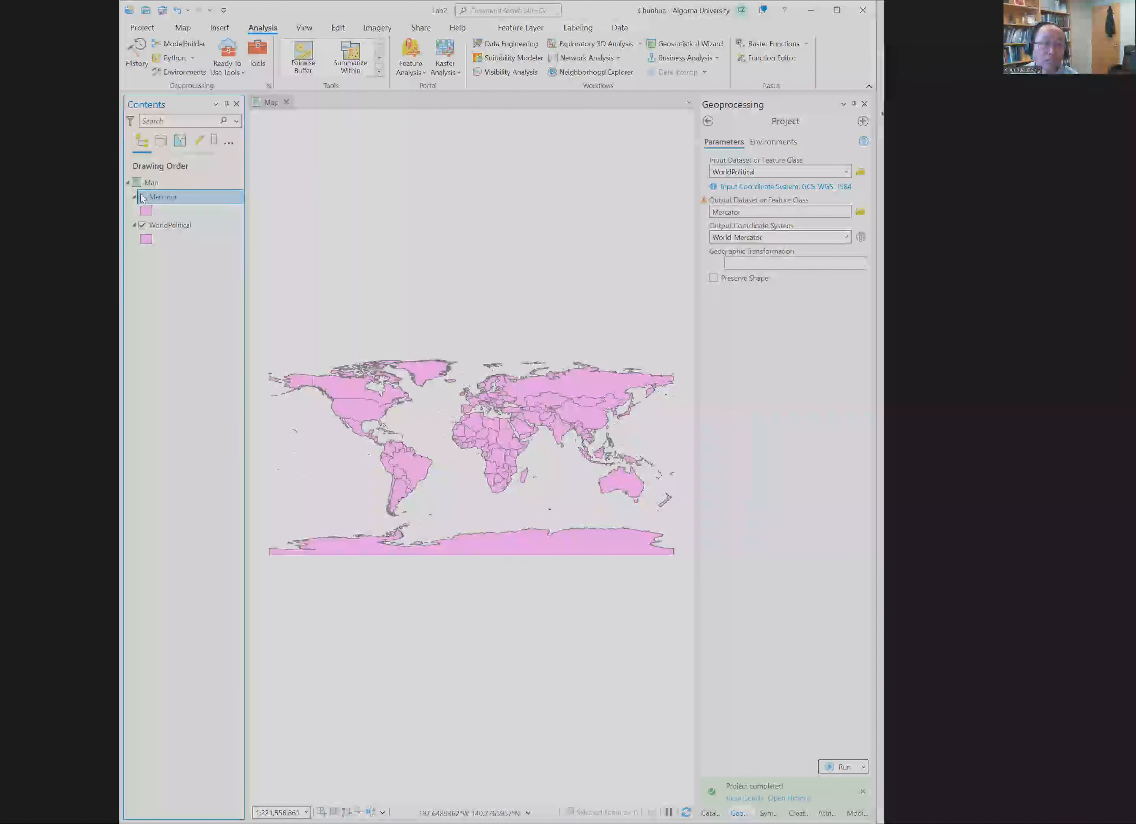
Step: Give the Mercator layer an unfilled black outline symbol, turn it on, and compare it with the WorldPolitical layer underneath
left_click(143, 197)
left_click(149, 212)
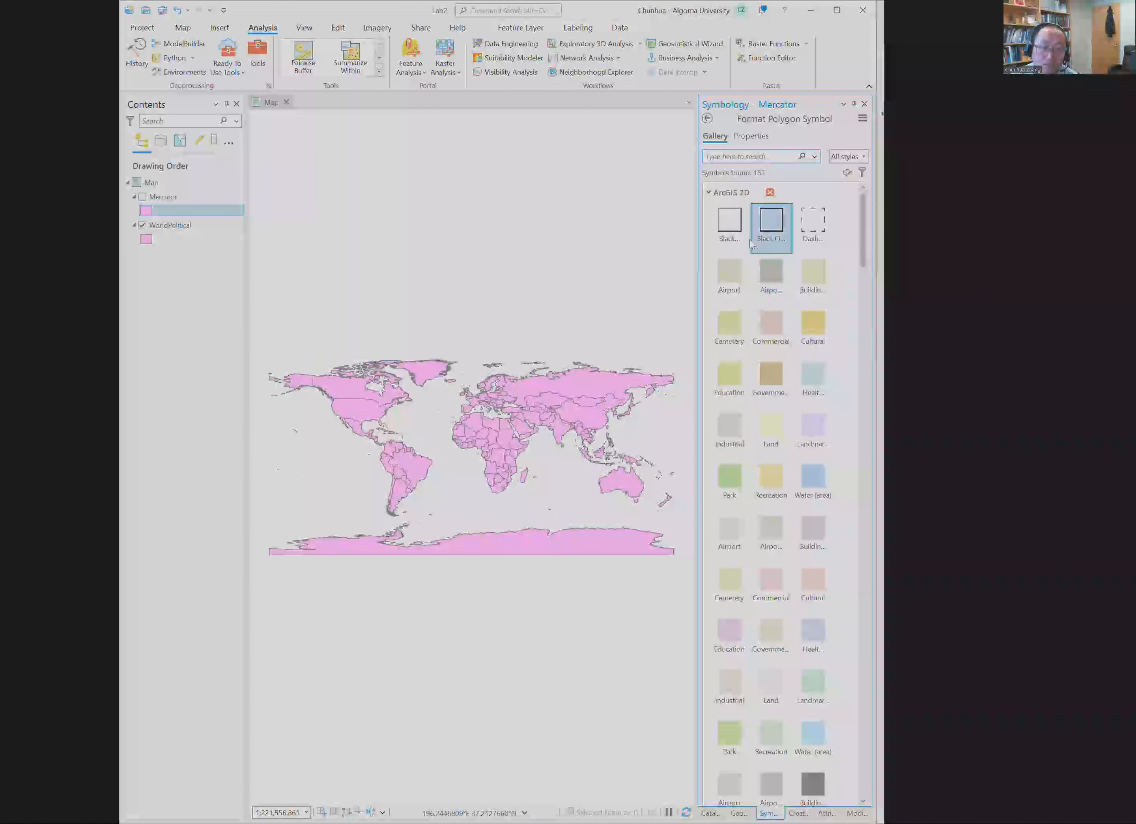
left_click(729, 224)
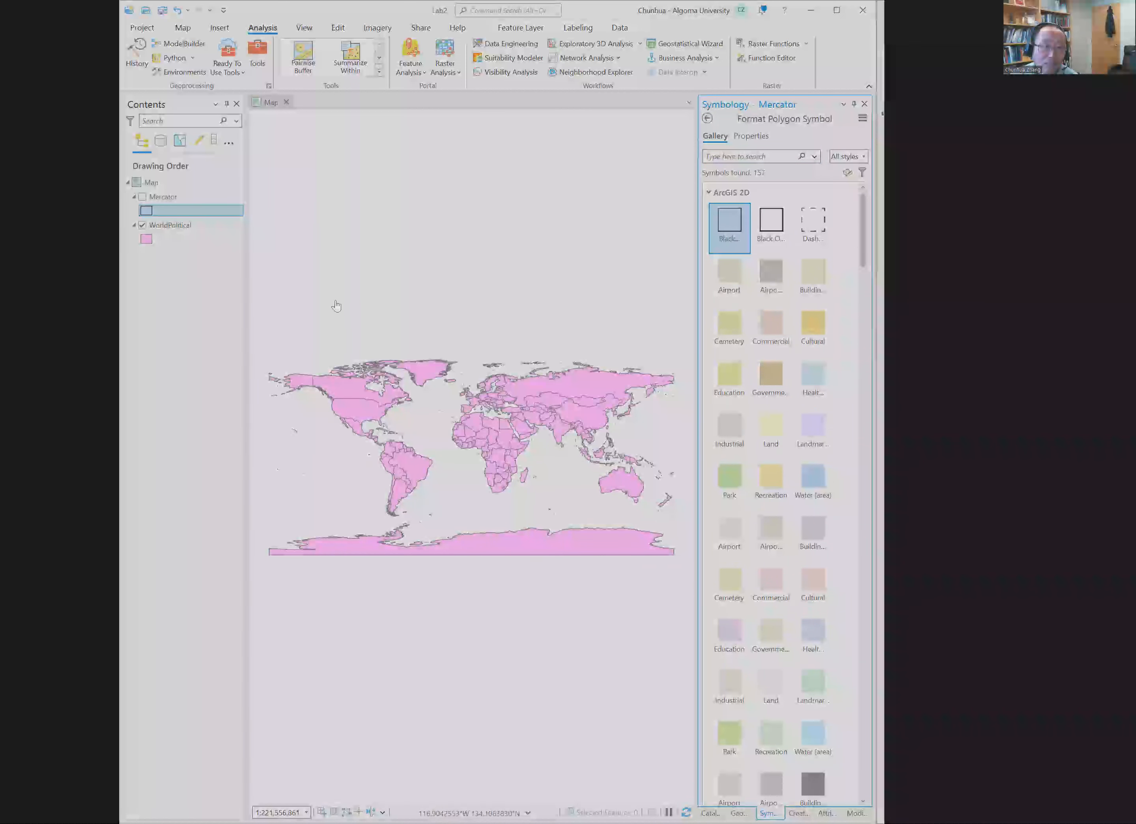
left_click(144, 202)
left_click(142, 197)
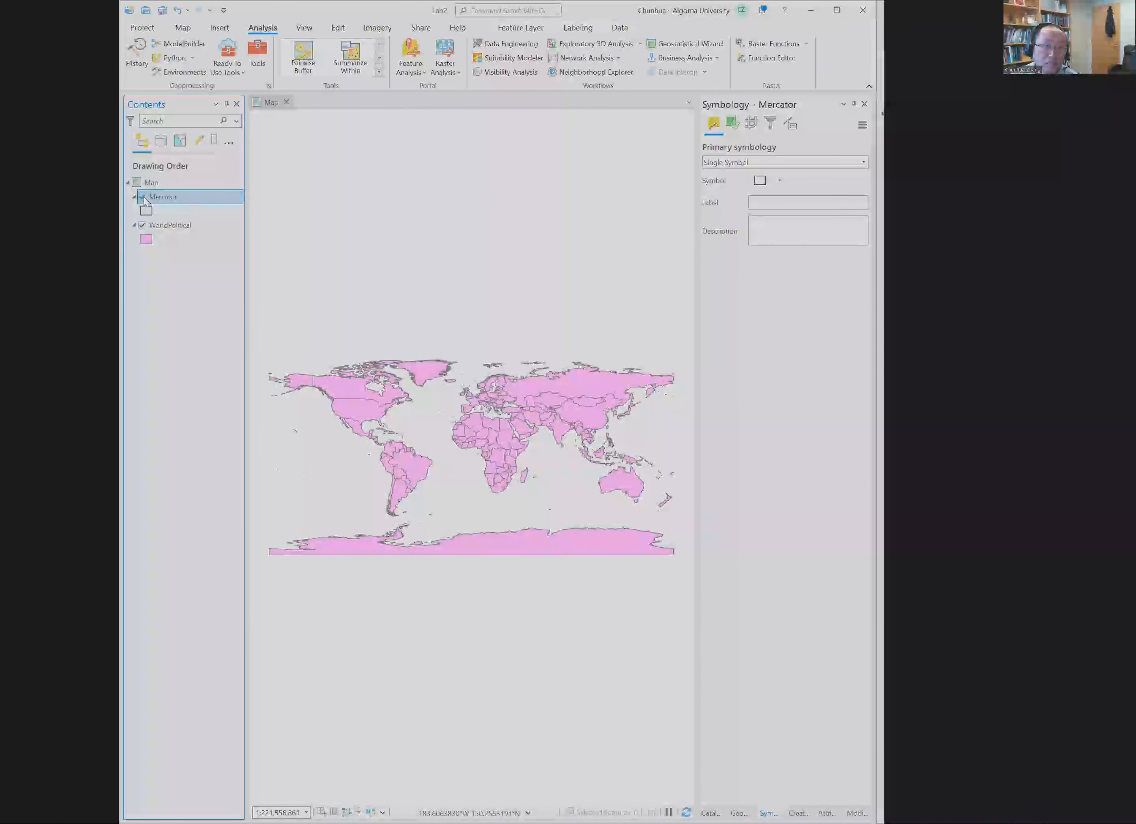
left_click(141, 225)
left_click(142, 225)
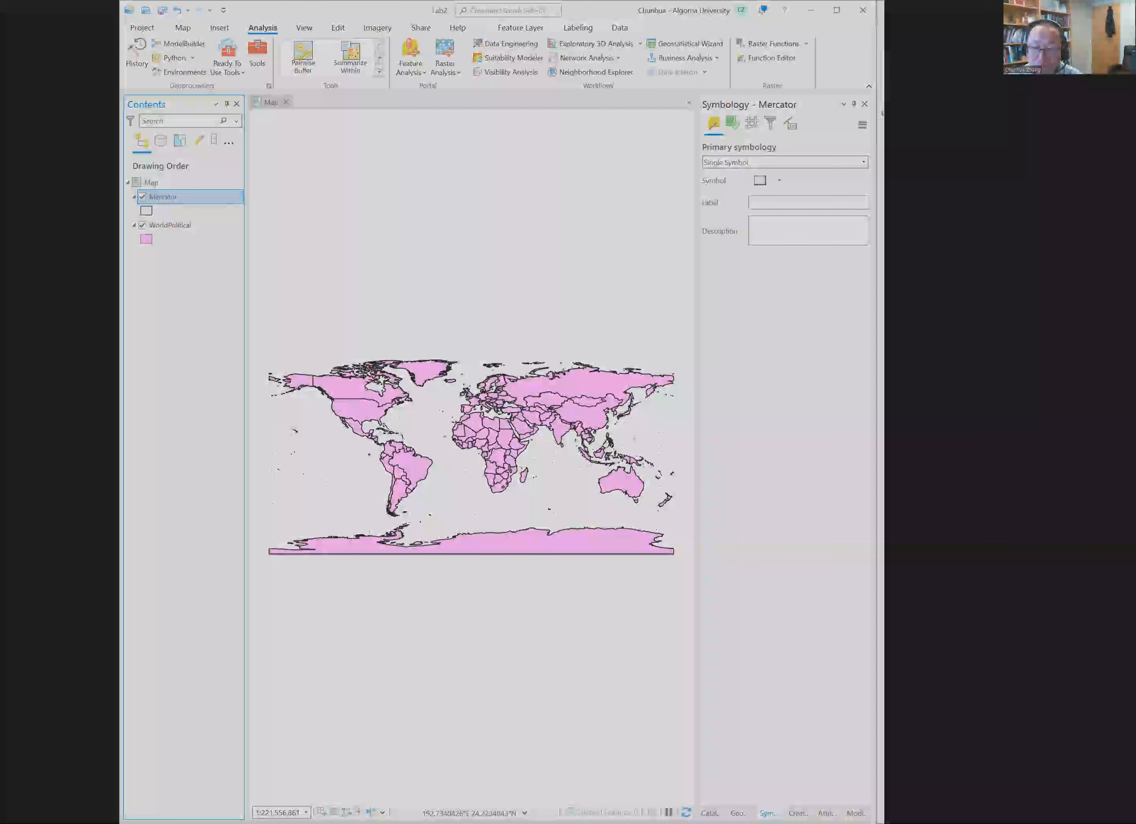
scroll(460, 322, "up", 5)
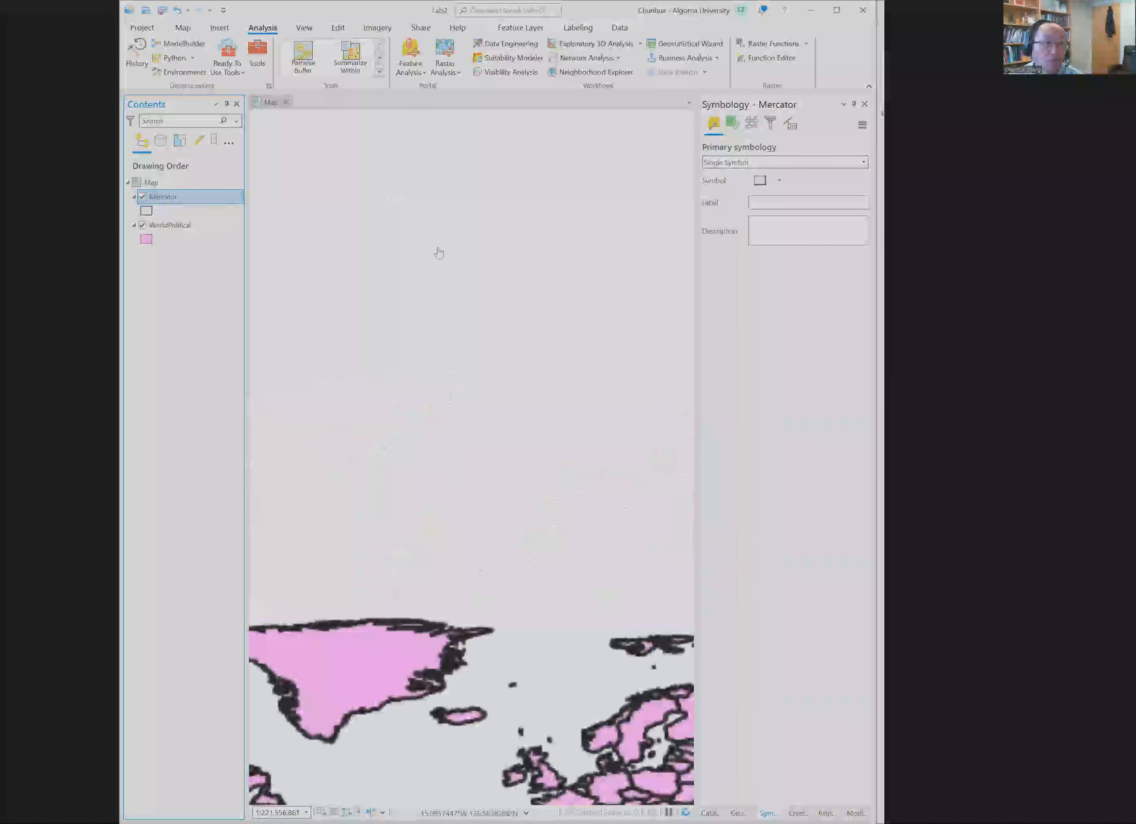
scroll(438, 250, "down", 5)
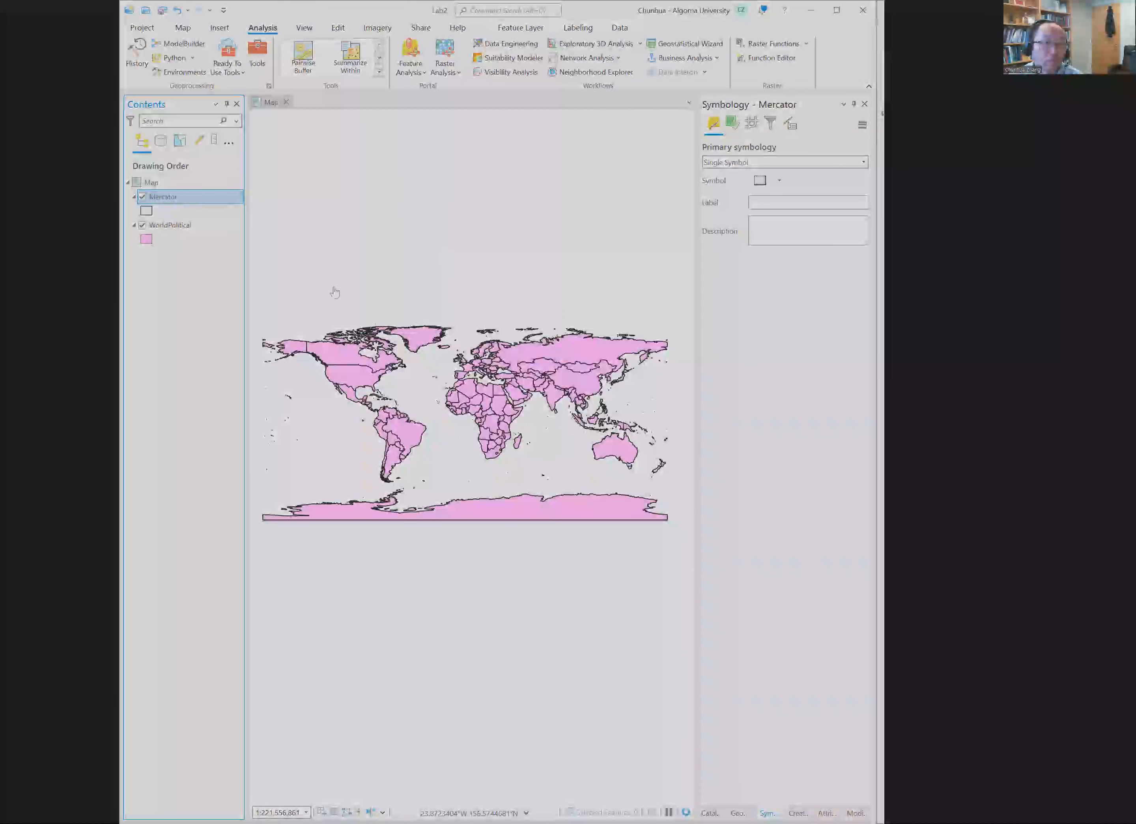
Step: Insert a new map in the project and rename it Mercator
left_click(222, 32)
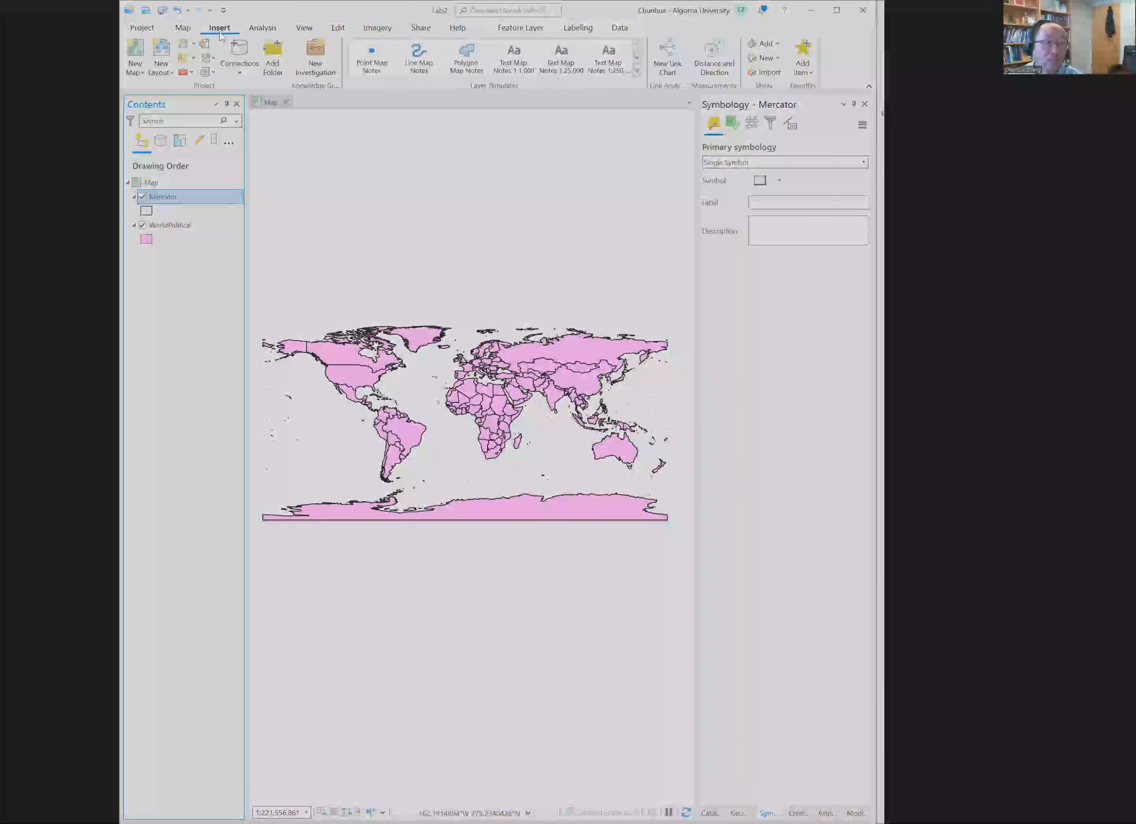
left_click(135, 62)
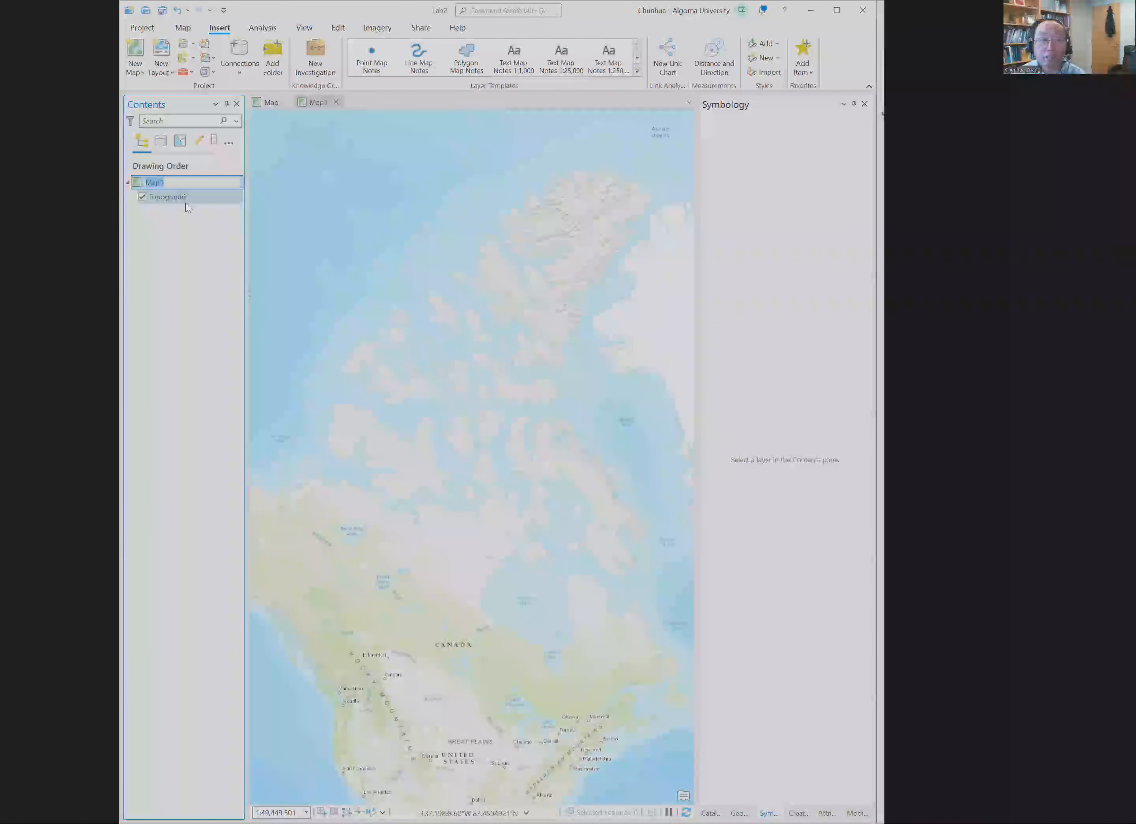
type("M")
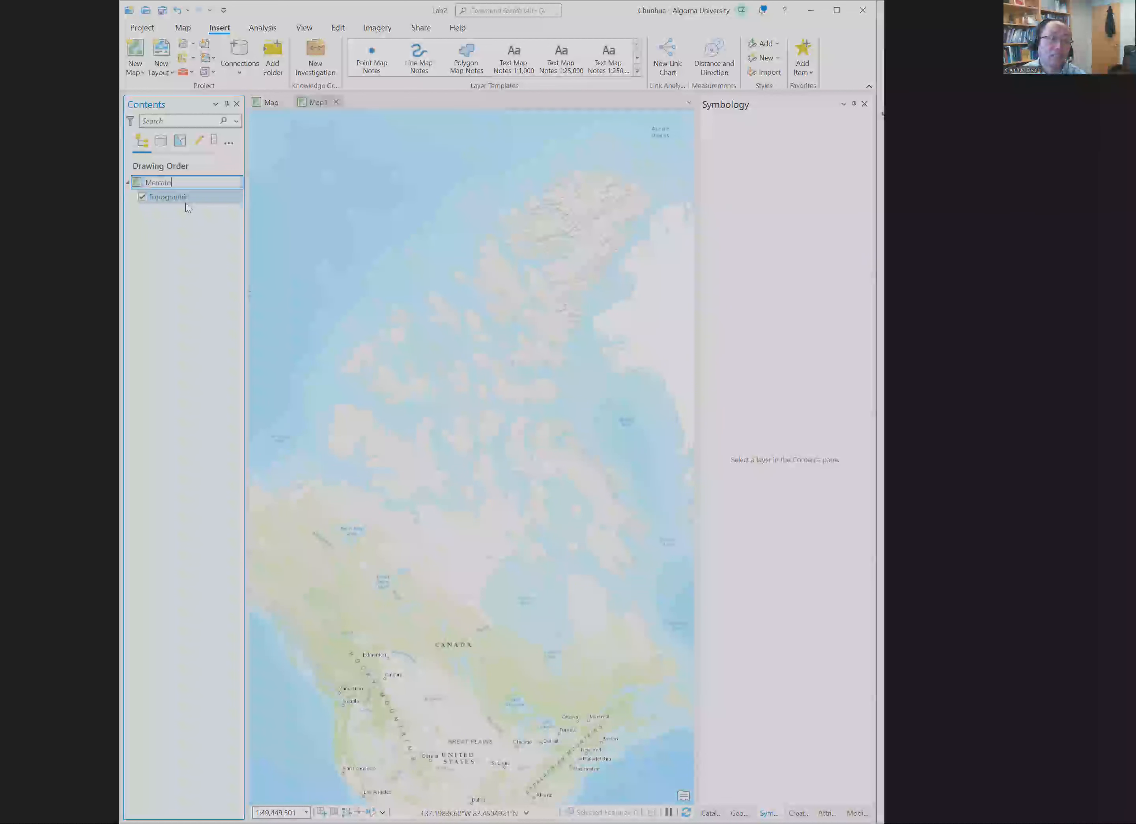
key("Return")
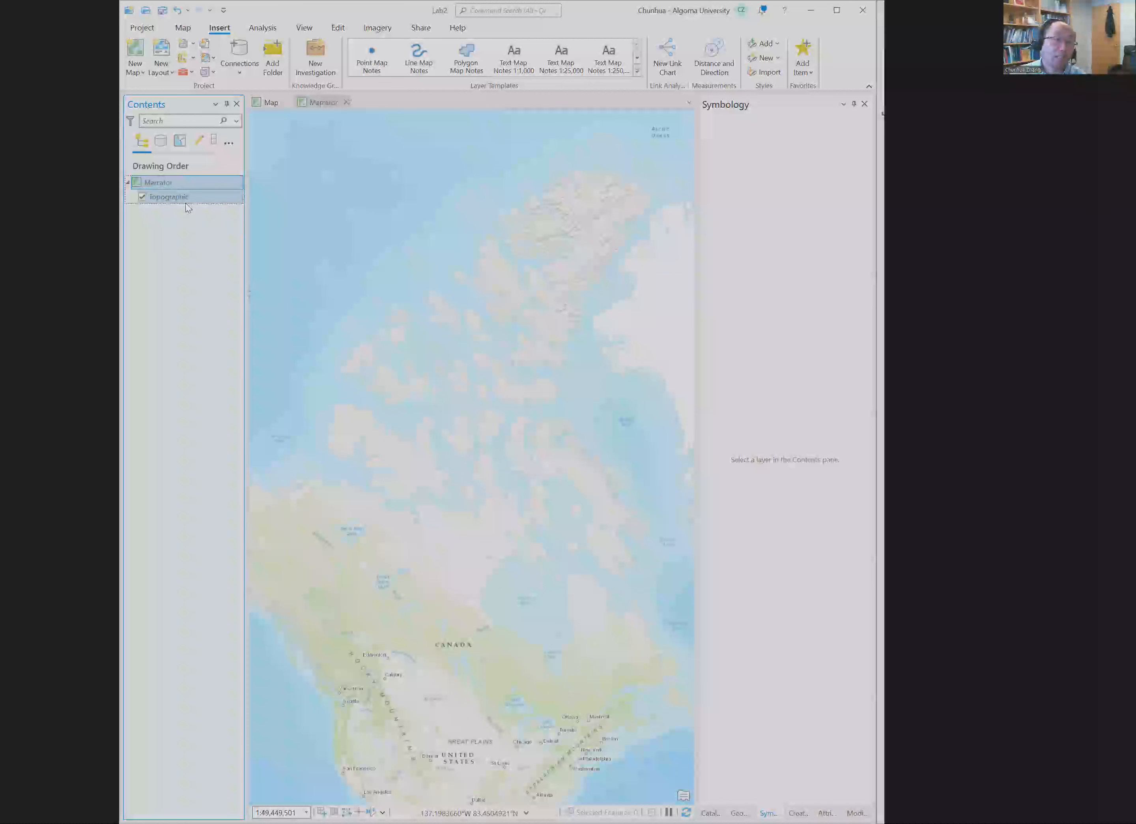
Step: Remove the Topographic basemap from the Mercator map
left_click(193, 197)
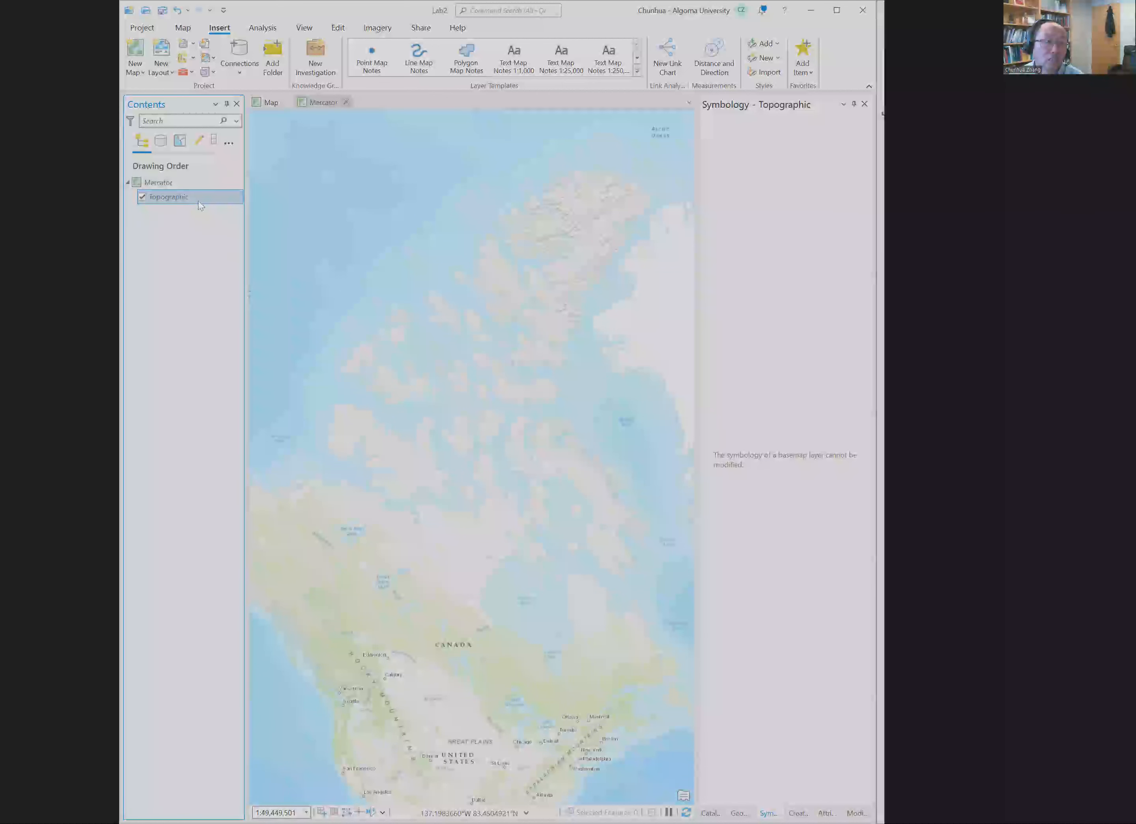
right_click(193, 197)
left_click(220, 206)
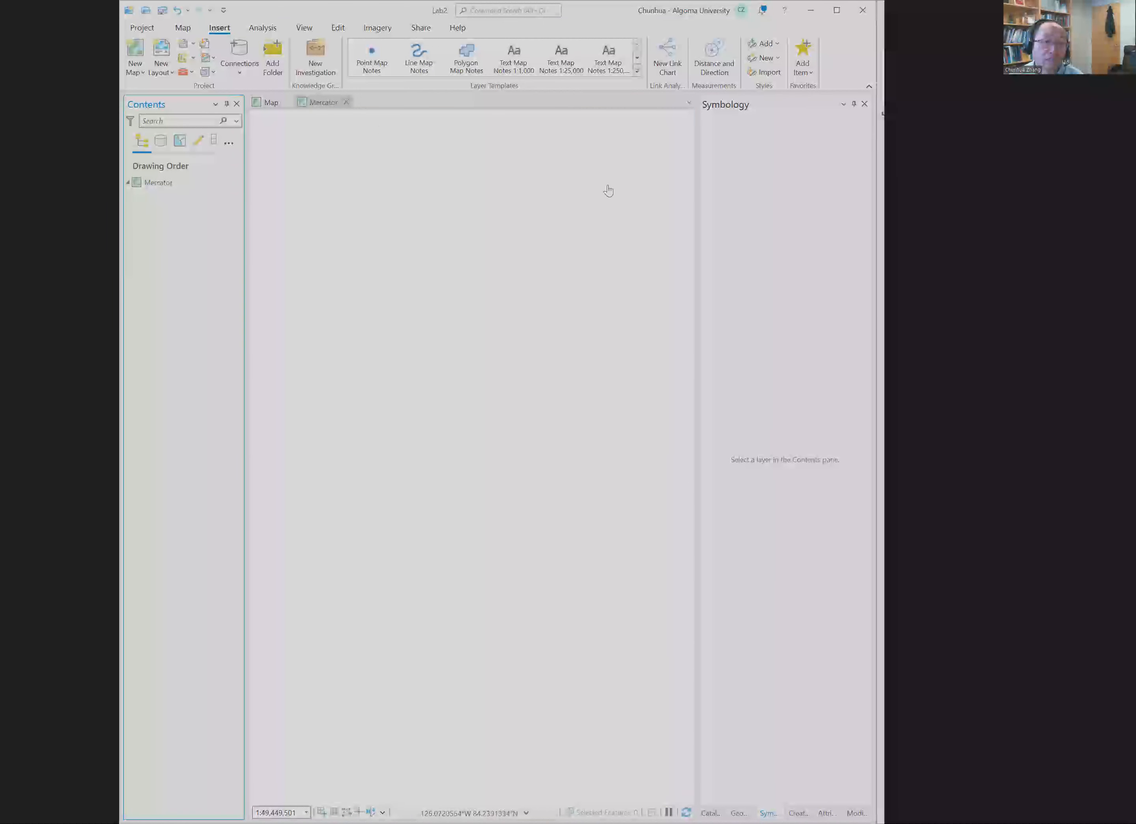
scroll(694, 233, "up", 2)
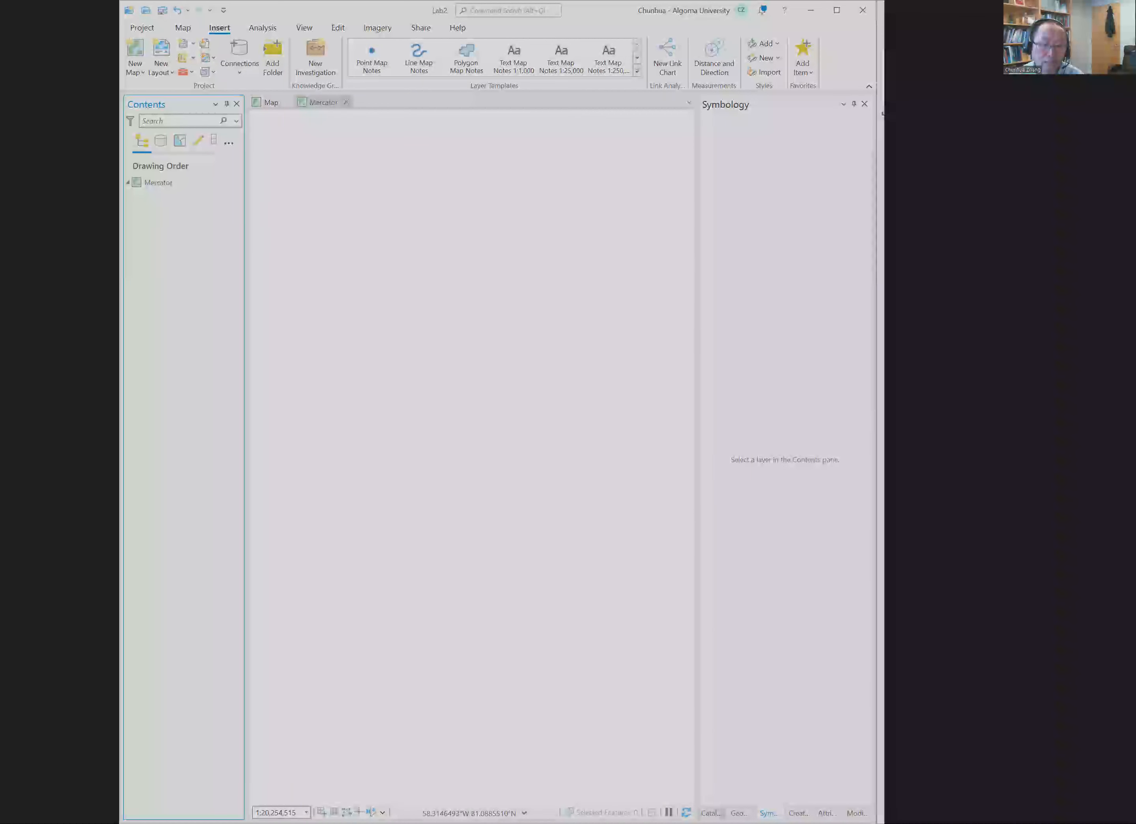
Step: Add the Mercator feature class from the Lab2.gdb geodatabase to the Mercator map
left_click(711, 812)
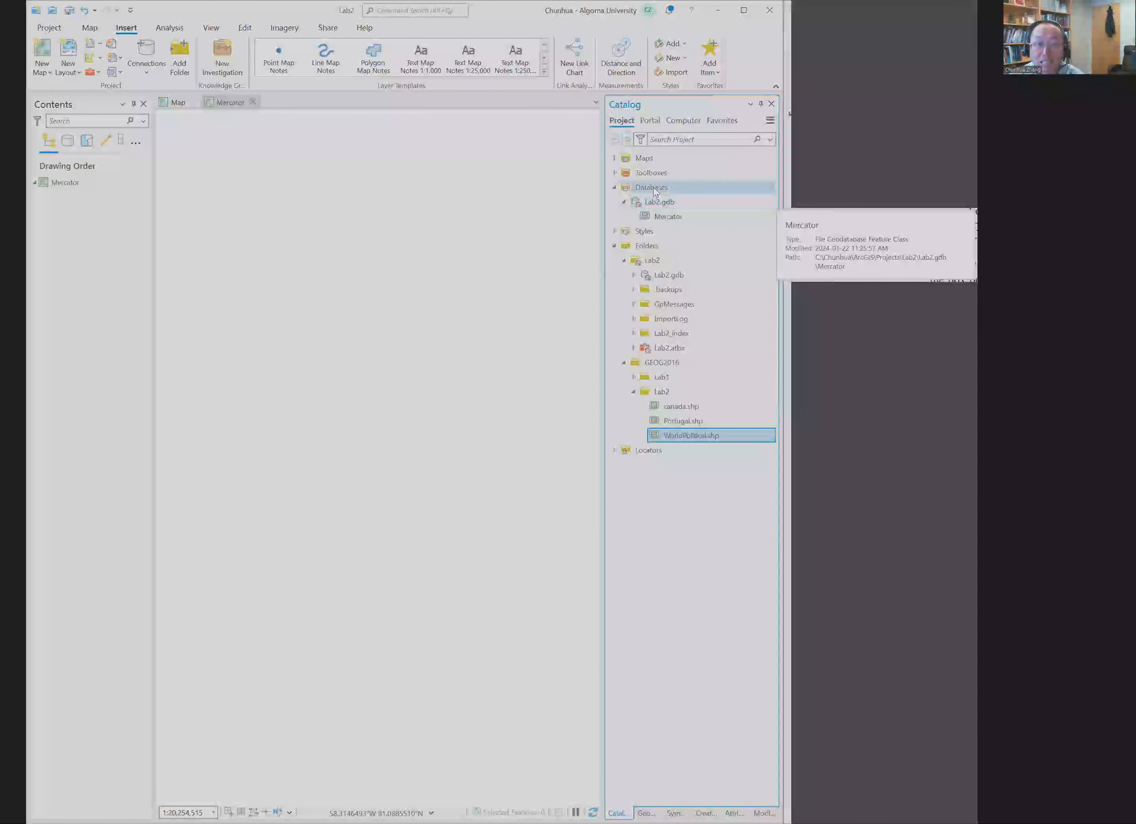
left_click(680, 216)
left_click_drag(680, 216, 444, 254)
left_click_drag(534, 250, 532, 248)
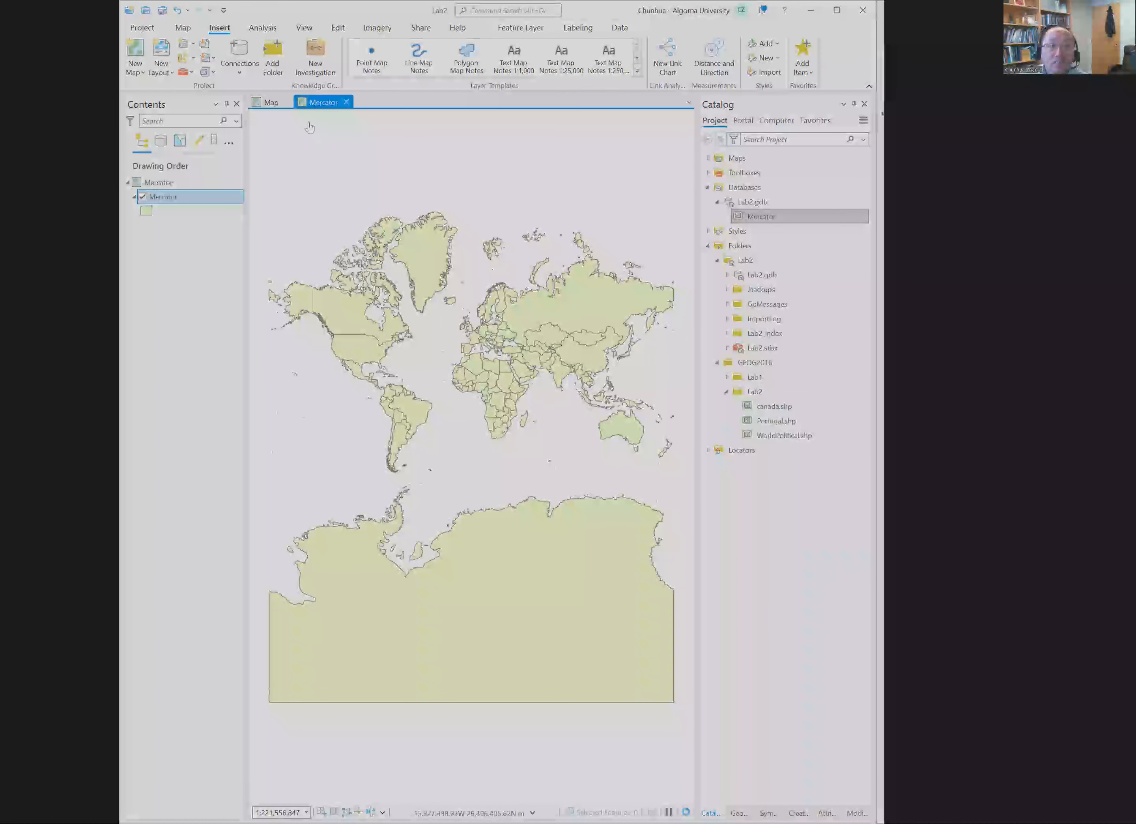
Step: Turn off the Mercator layer in the original map and compare its WorldPolitical shapes with those in the Mercator map
left_click(271, 103)
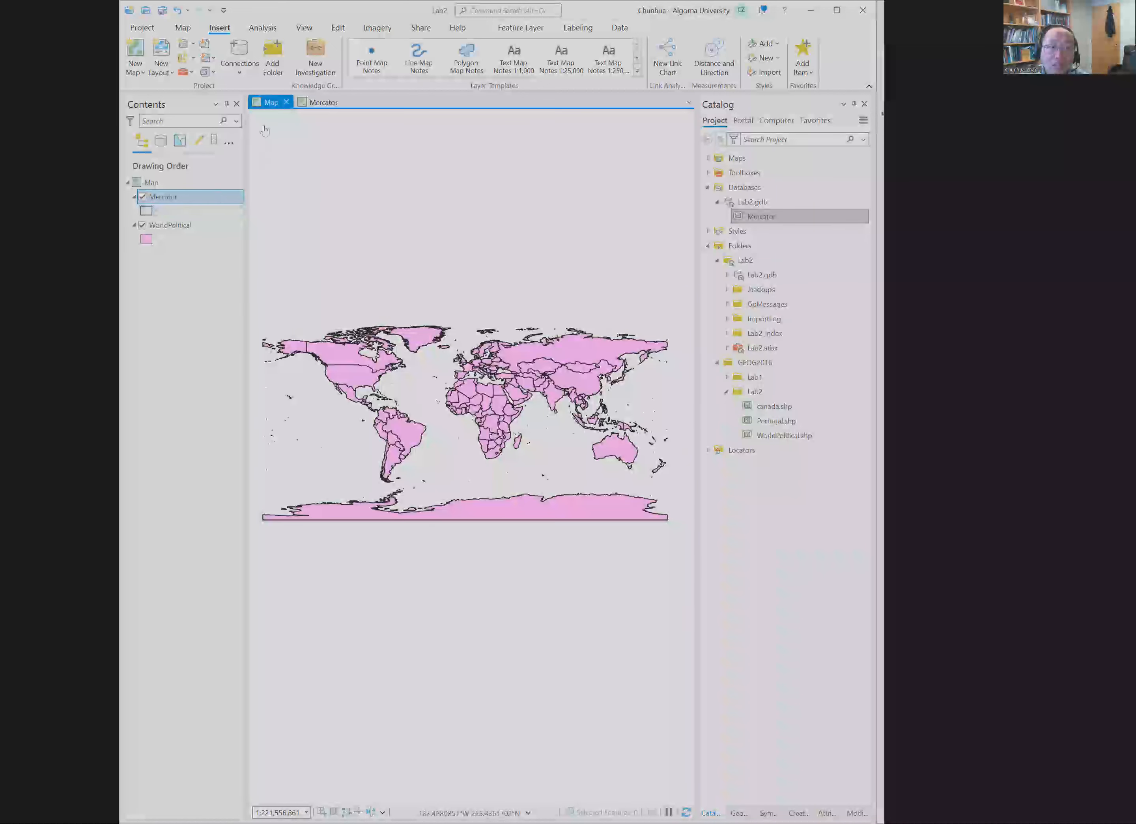
left_click(143, 197)
left_click(320, 102)
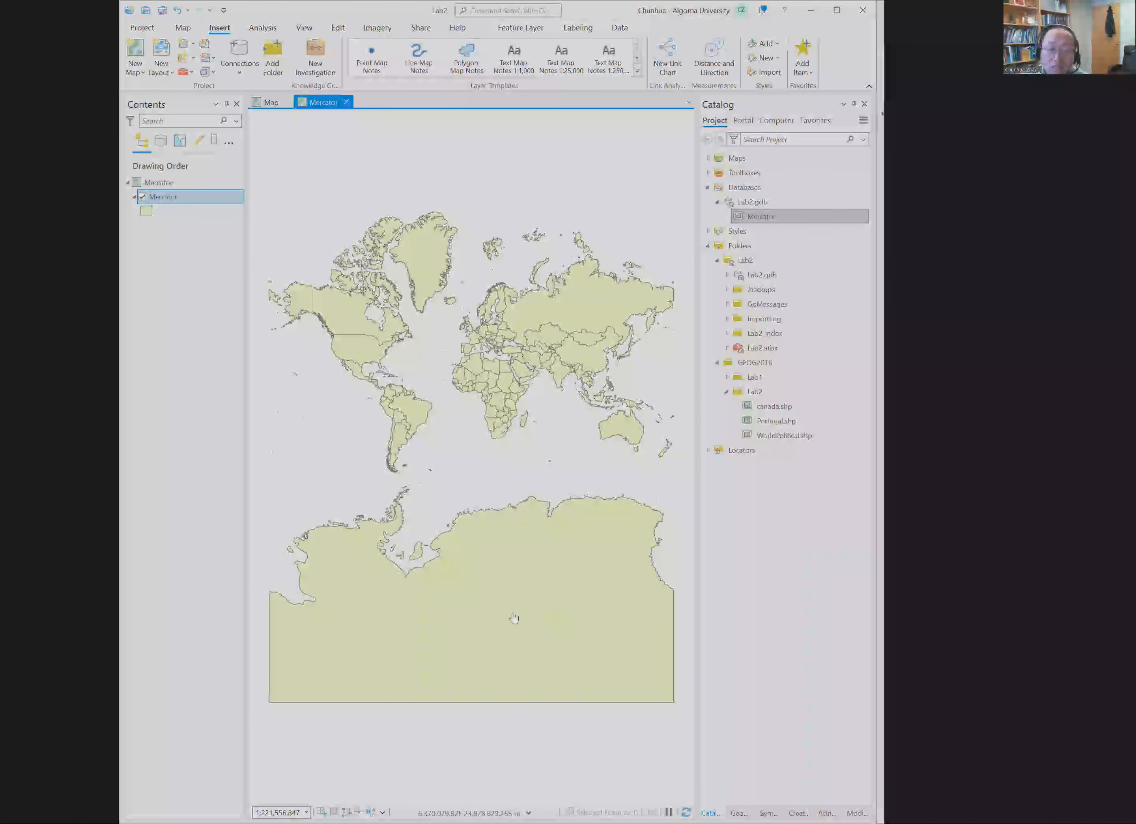
scroll(599, 634, "up", 1)
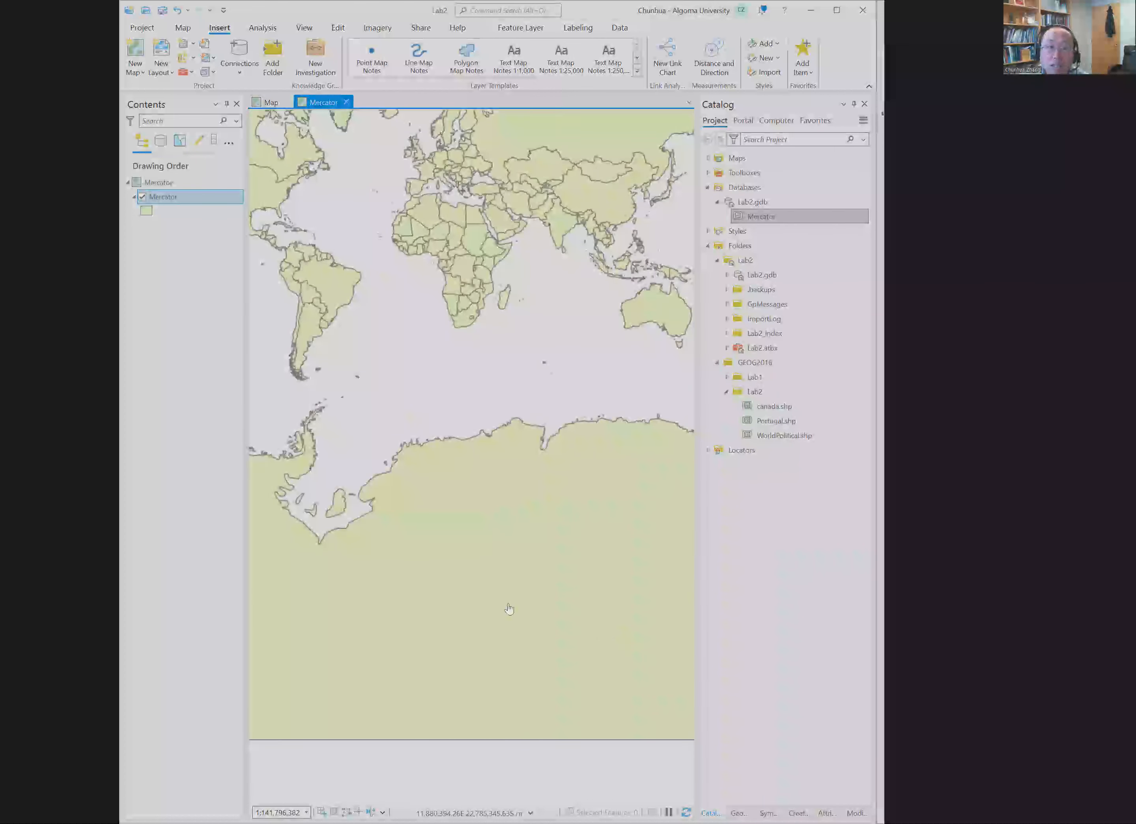
scroll(507, 588, "down", 3)
scroll(507, 584, "up", 3)
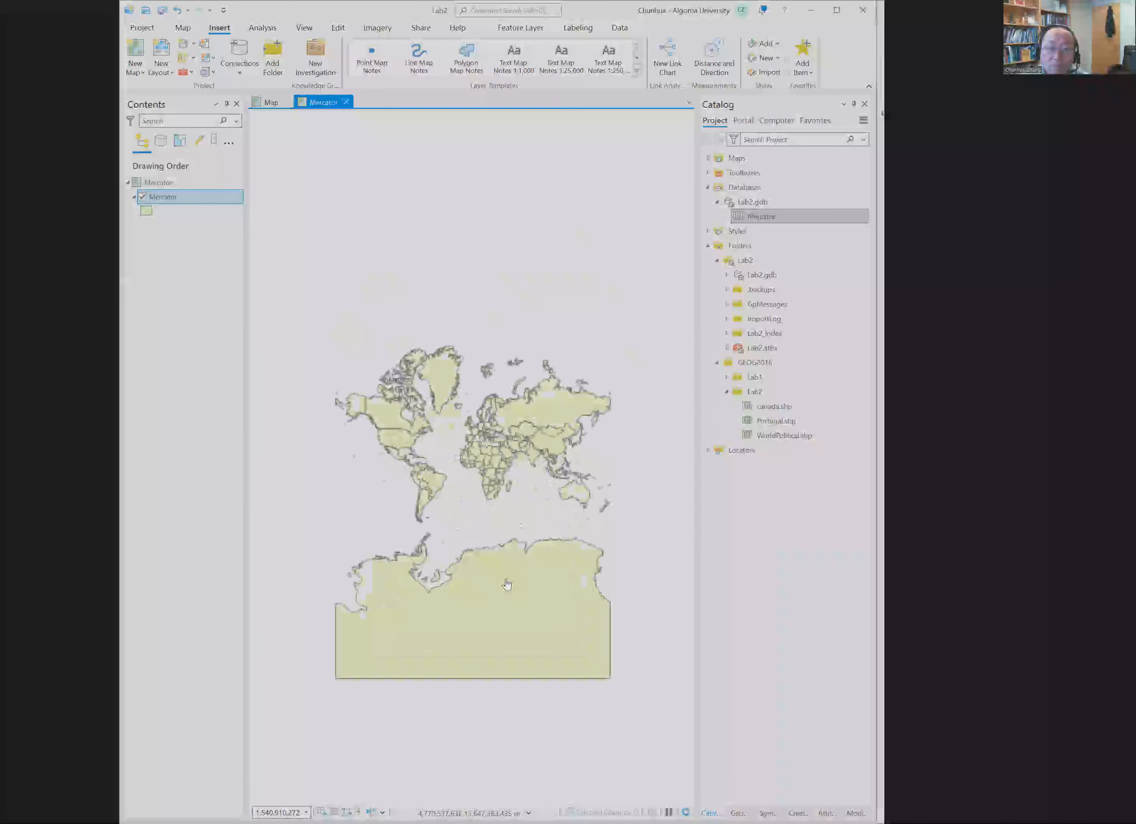
scroll(505, 584, "down", 1)
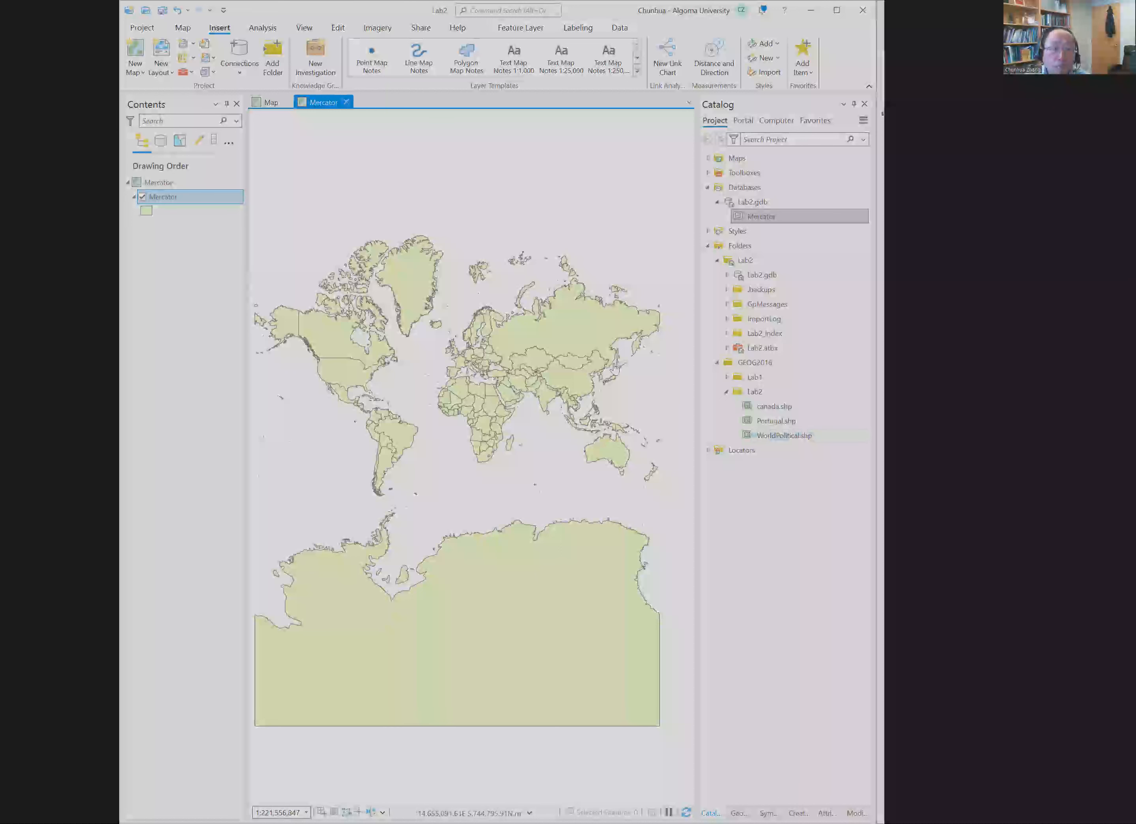
left_click(180, 200)
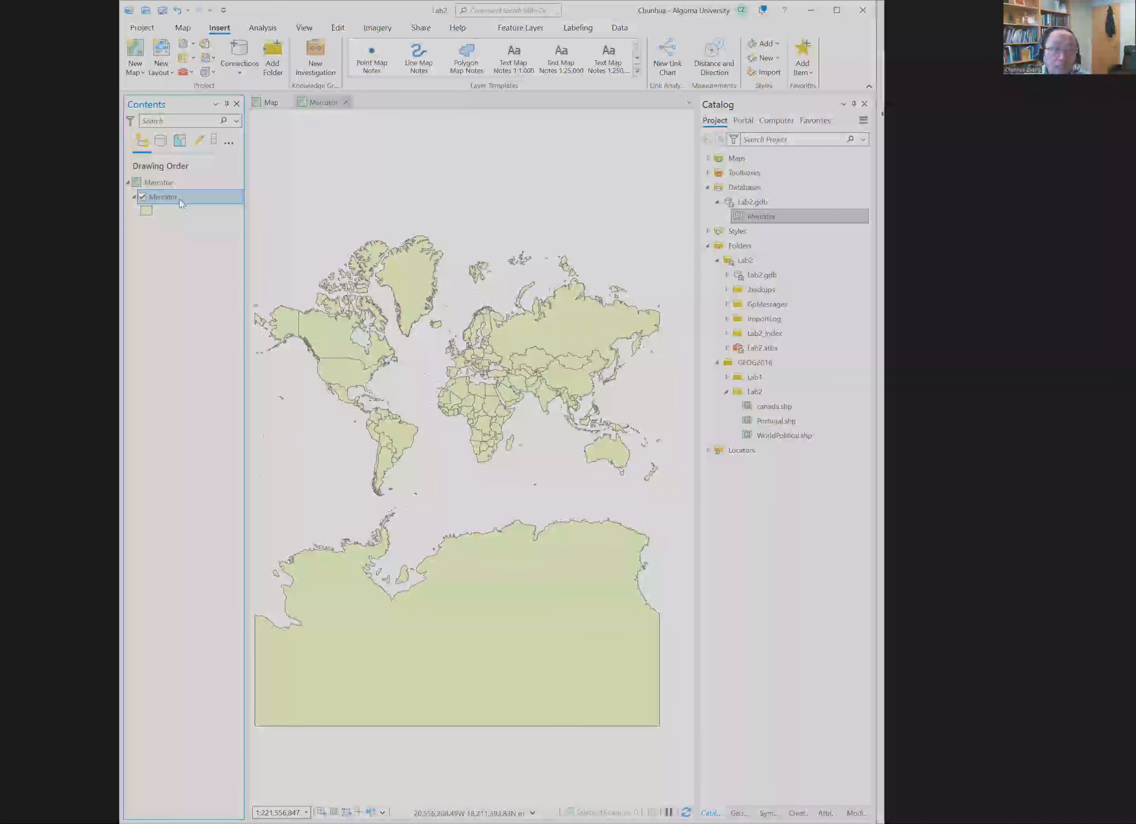
right_click(180, 199)
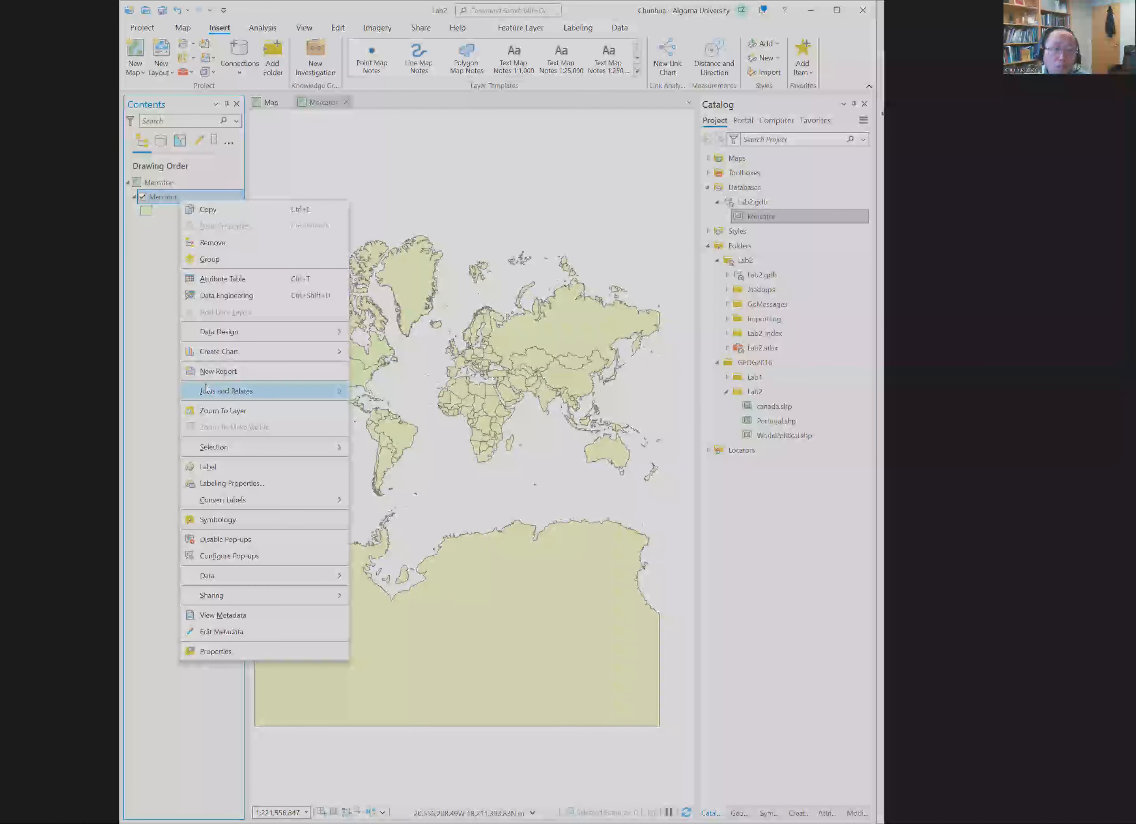
left_click(259, 651)
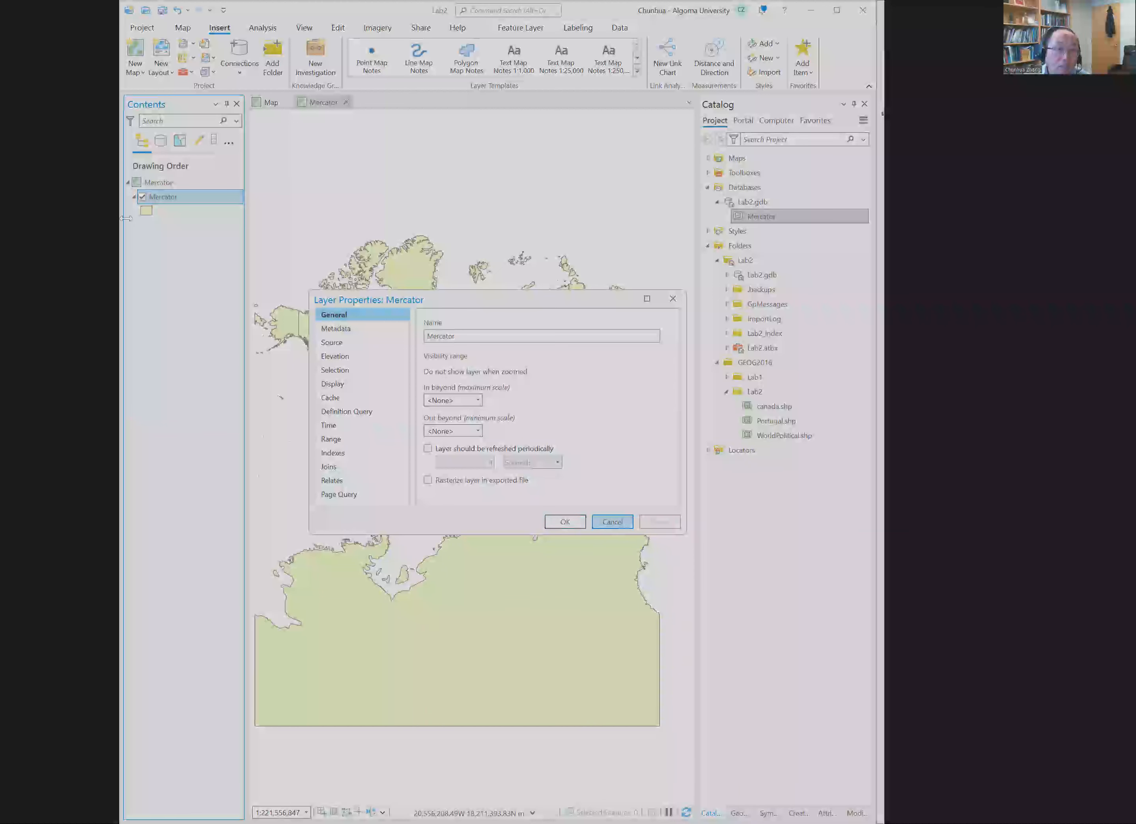
key("Escape")
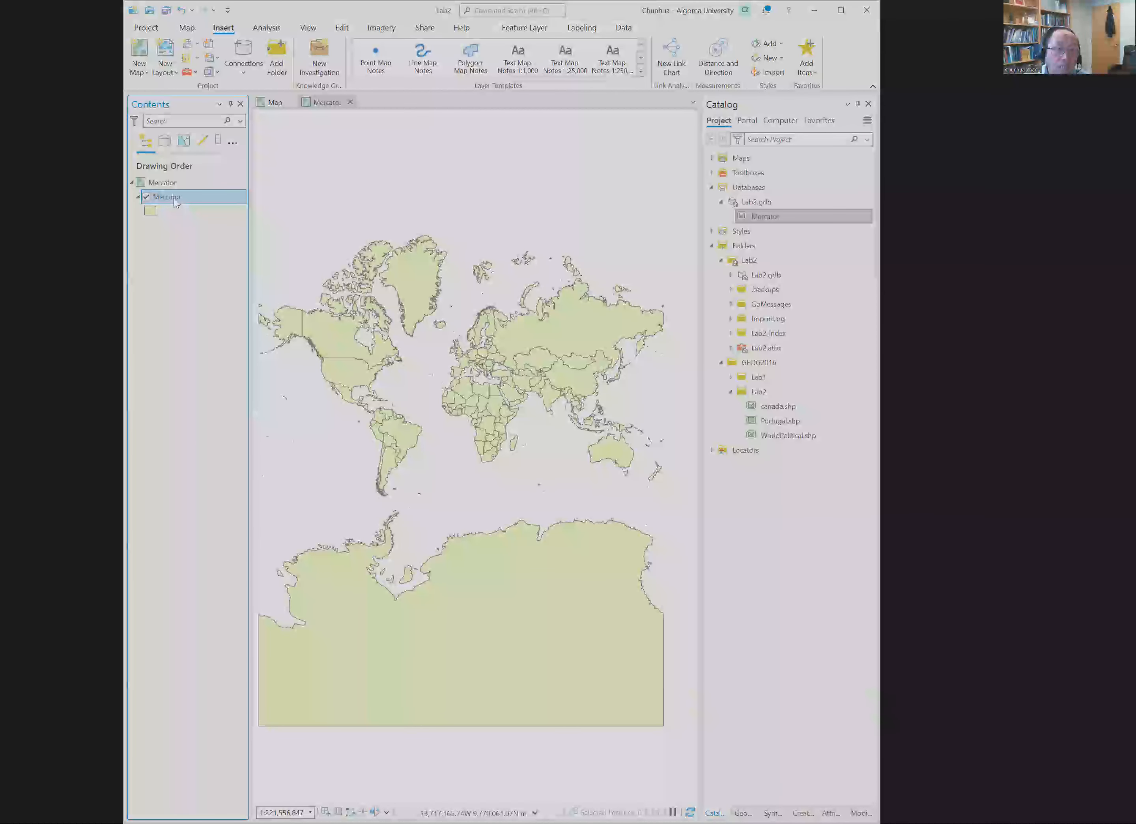
Step: Examine the Mercator layer's spatial reference in its source properties, covering the projected and geographic coordinate system parameters, and close without changes
right_click(174, 198)
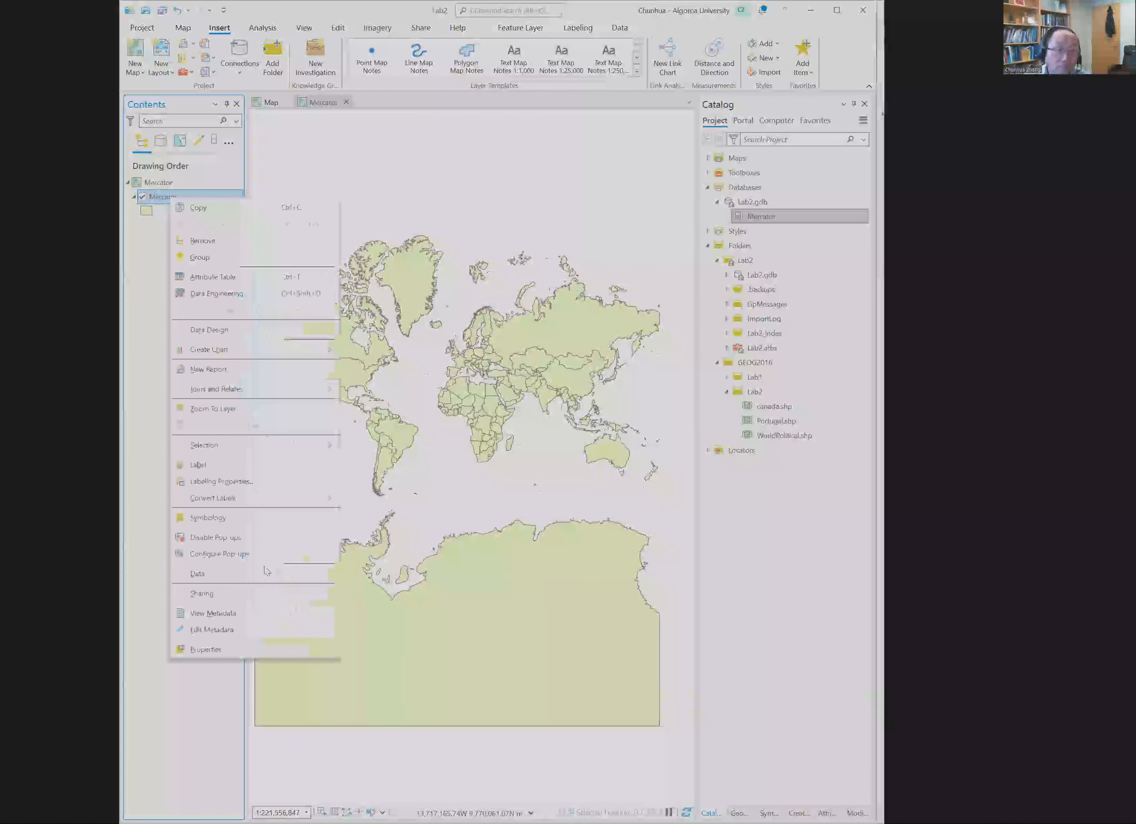
left_click(249, 651)
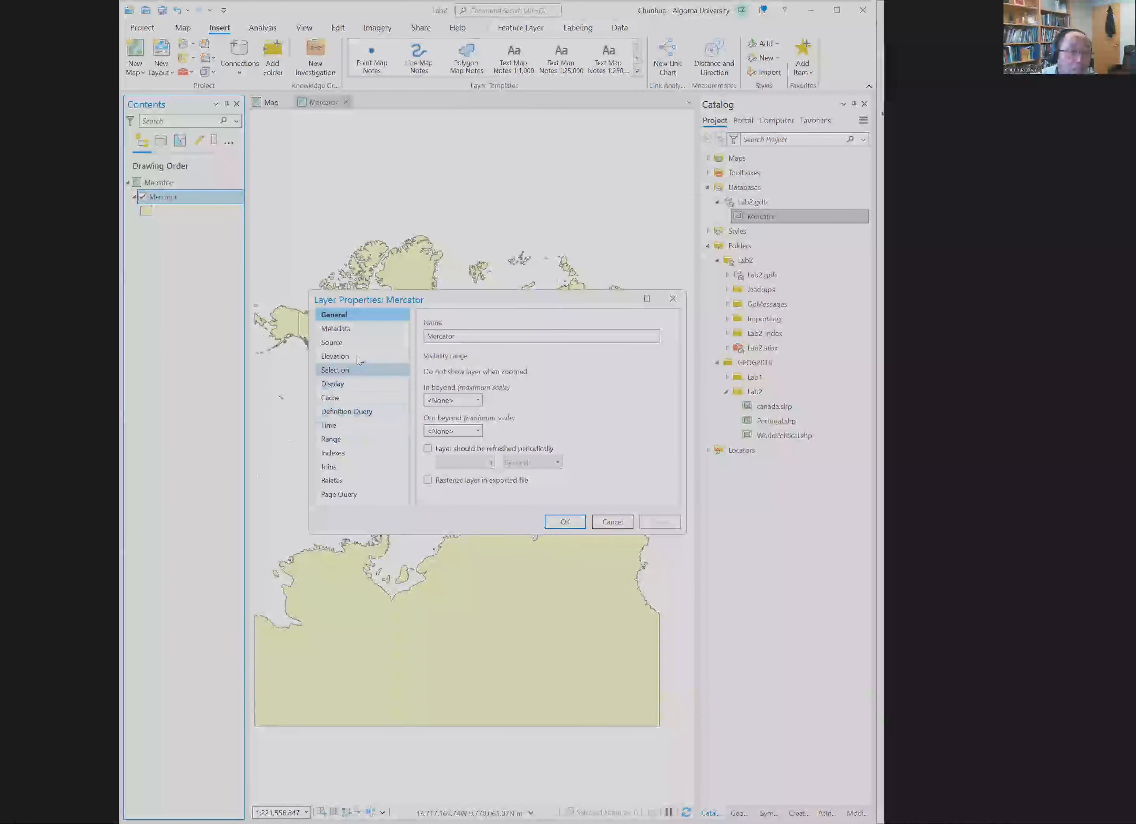
left_click(354, 345)
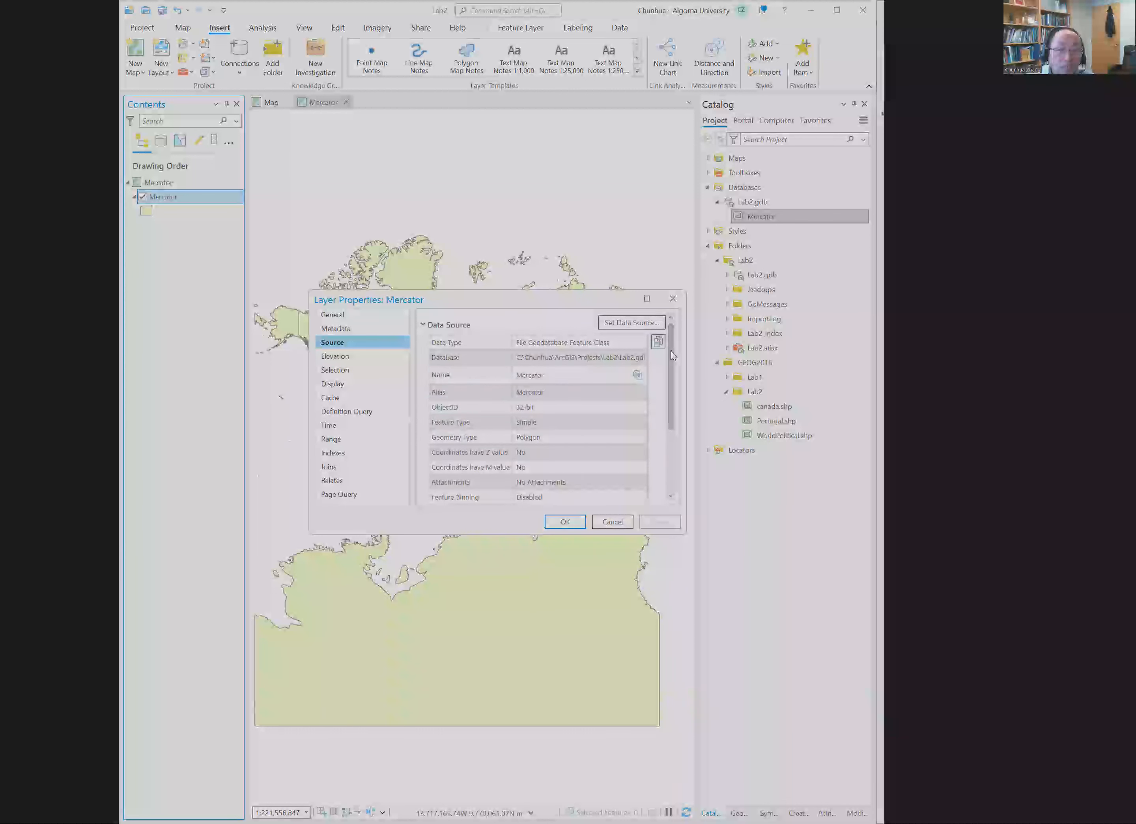
left_click_drag(671, 352, 669, 443)
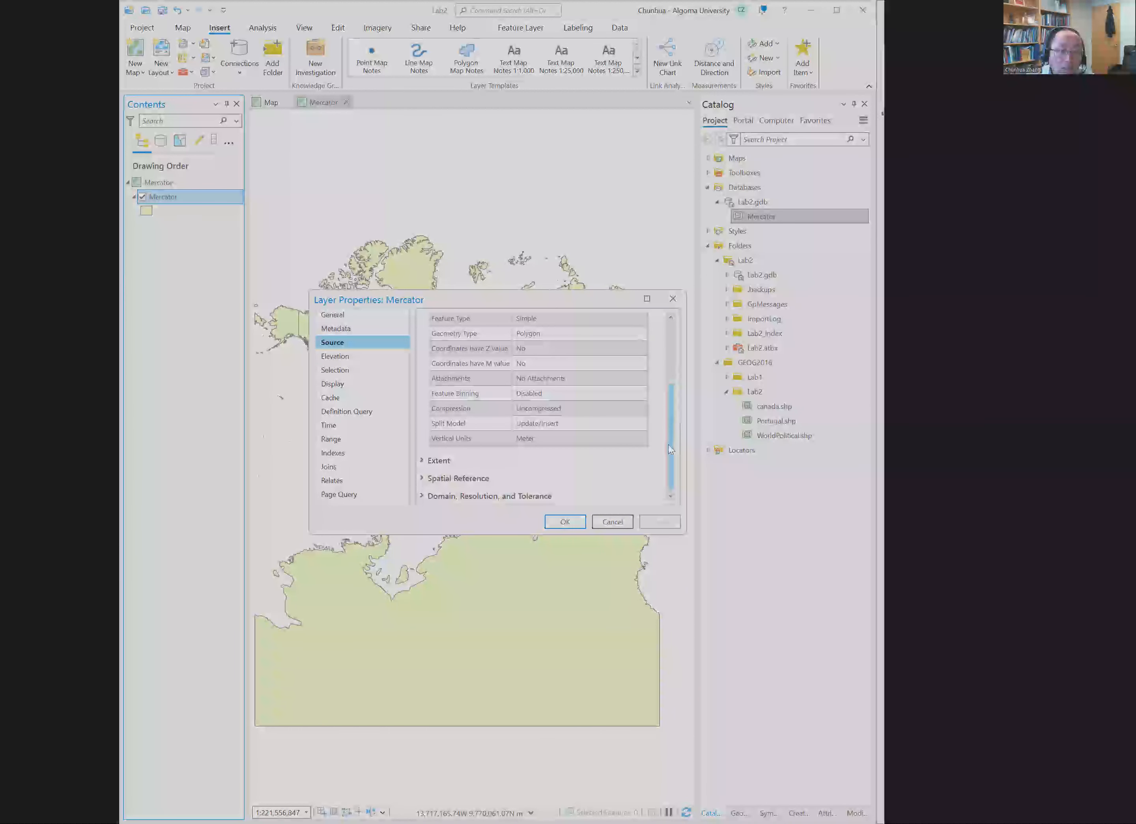
left_click(423, 478)
left_click_drag(671, 376, 671, 421)
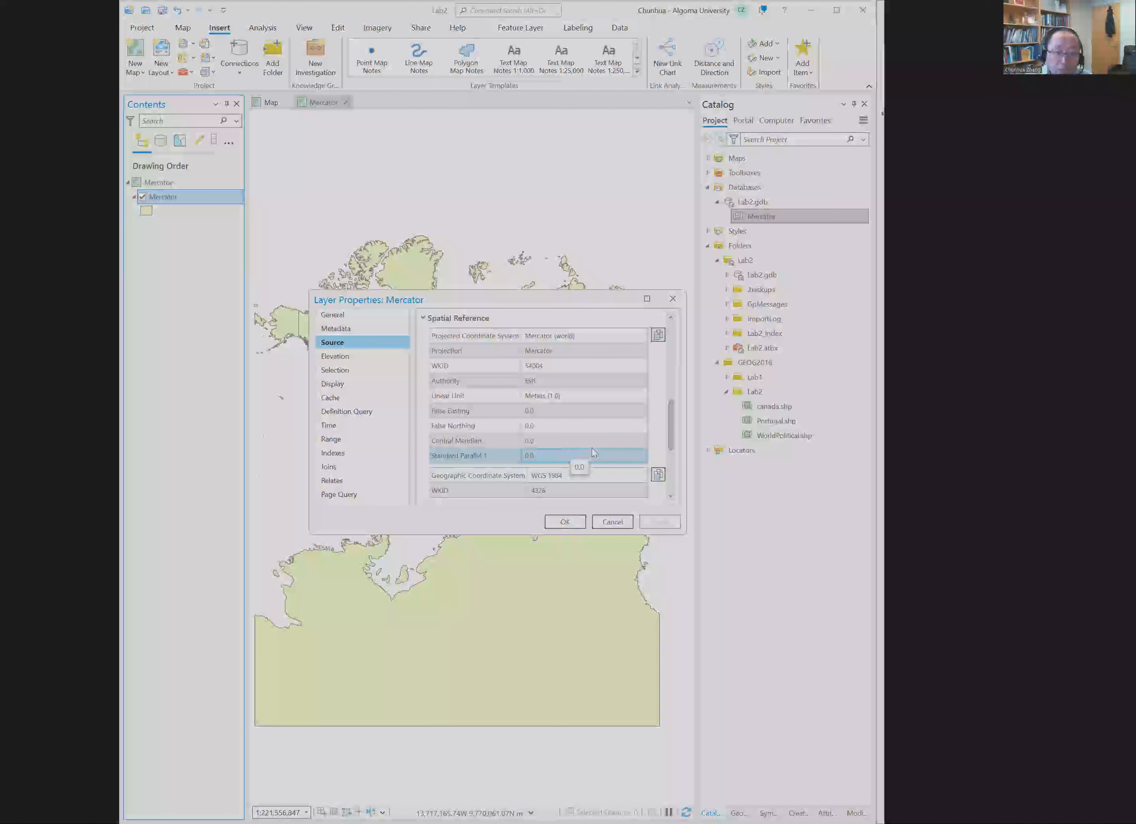
scroll(609, 438, "down", 3)
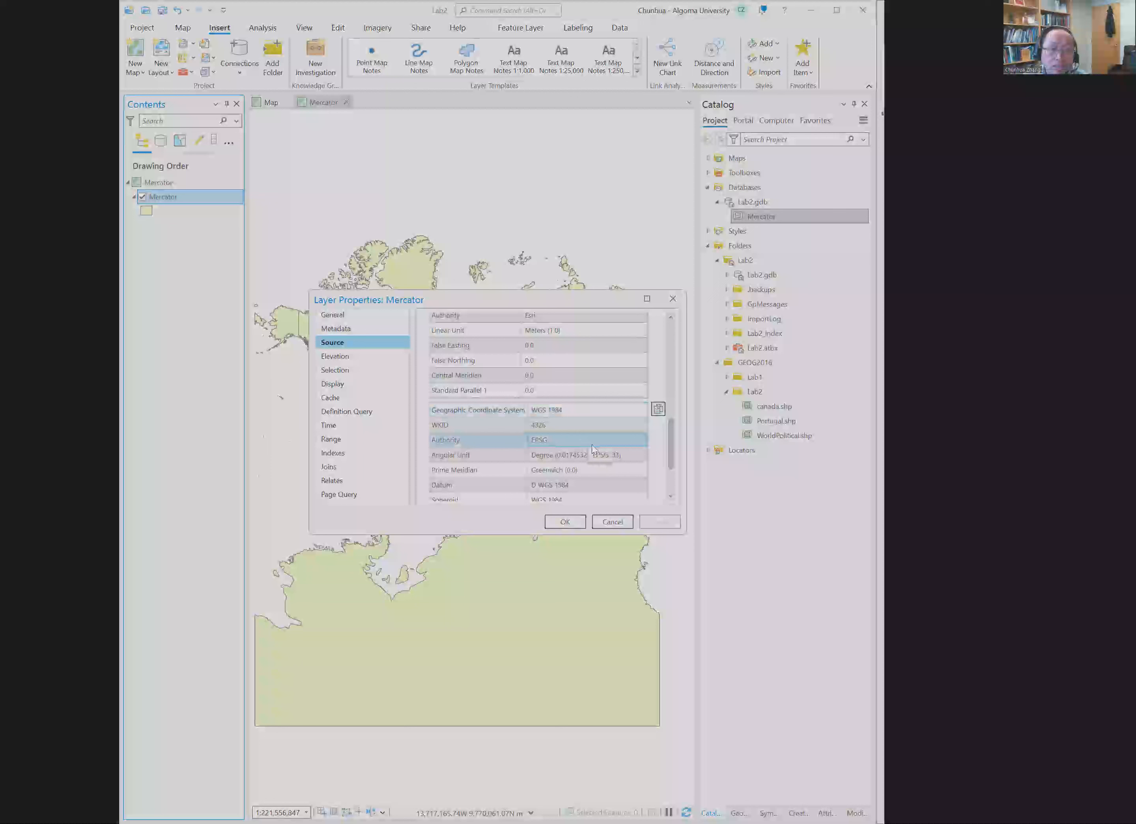
scroll(591, 447, "down", 3)
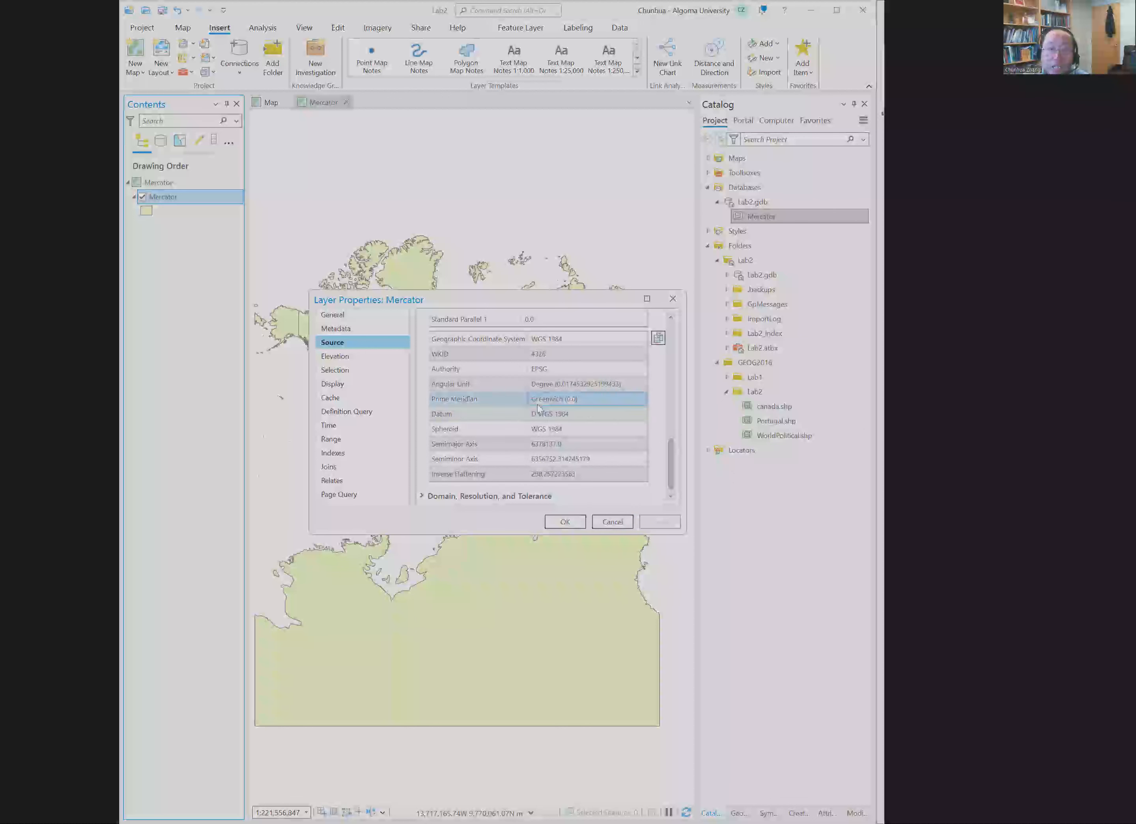
scroll(406, 380, "up", 1)
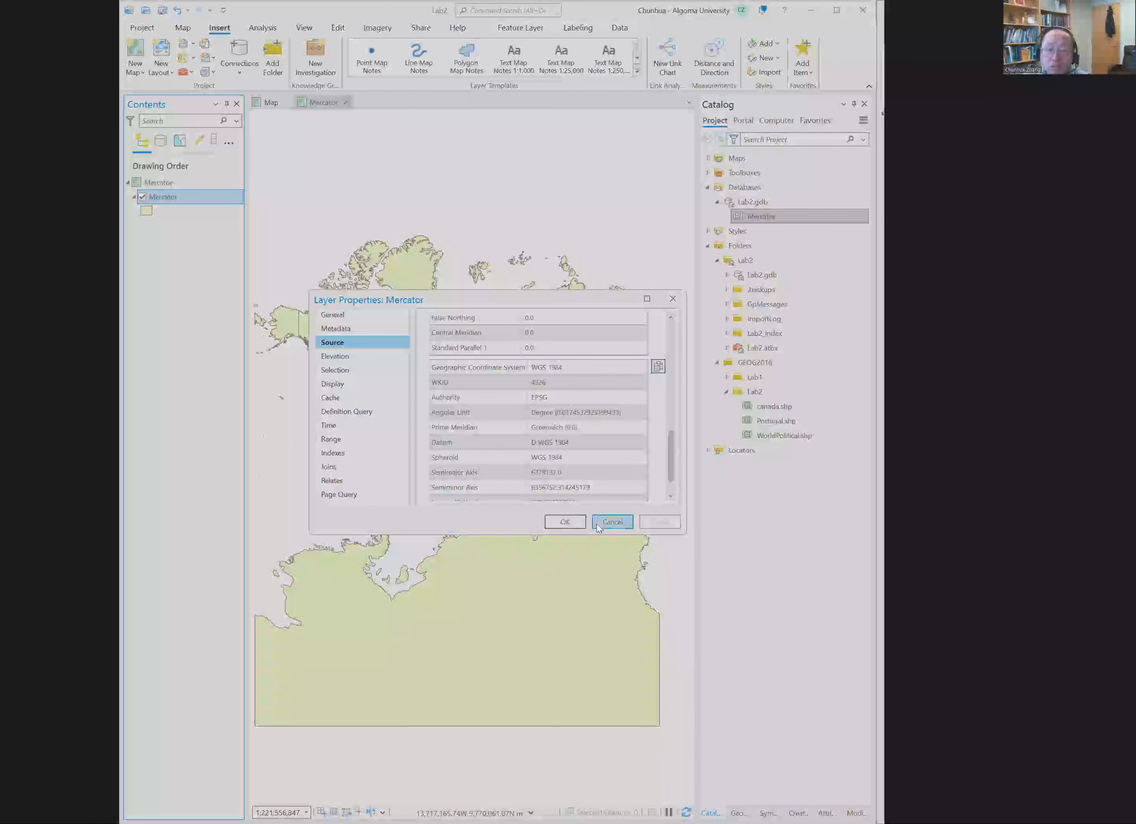
left_click(613, 521)
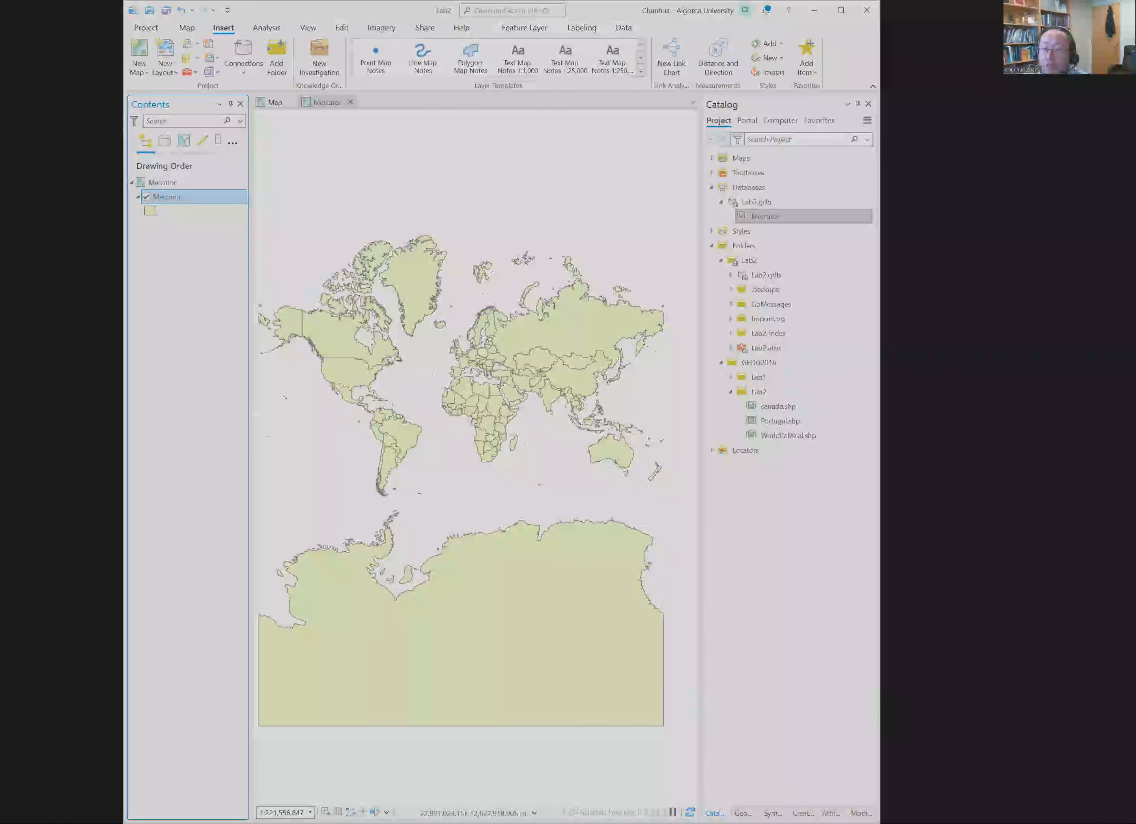